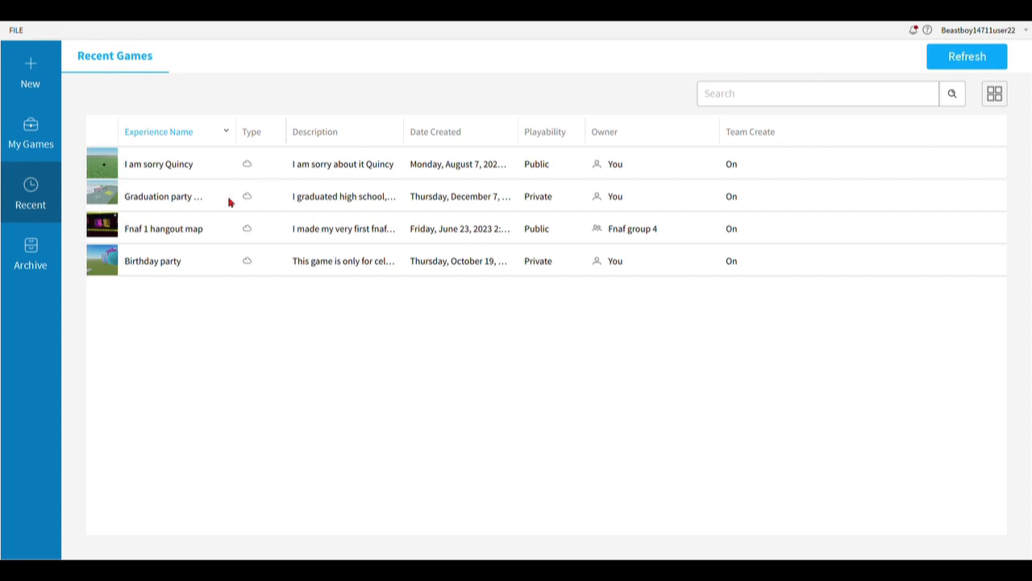
# Open the Graduation party experience from the list of own games.
pyautogui.click(162, 198)
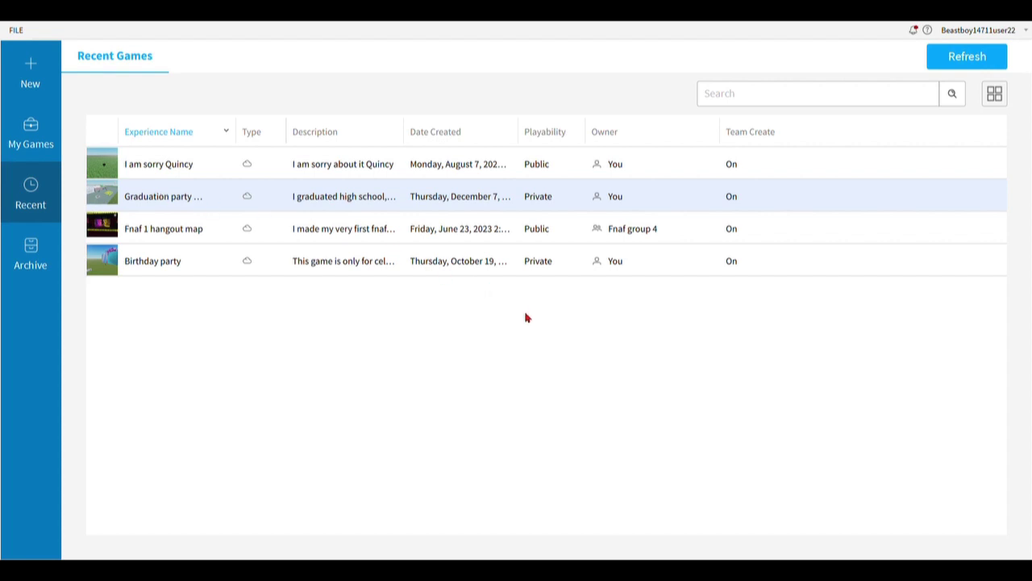
pyautogui.click(48, 147)
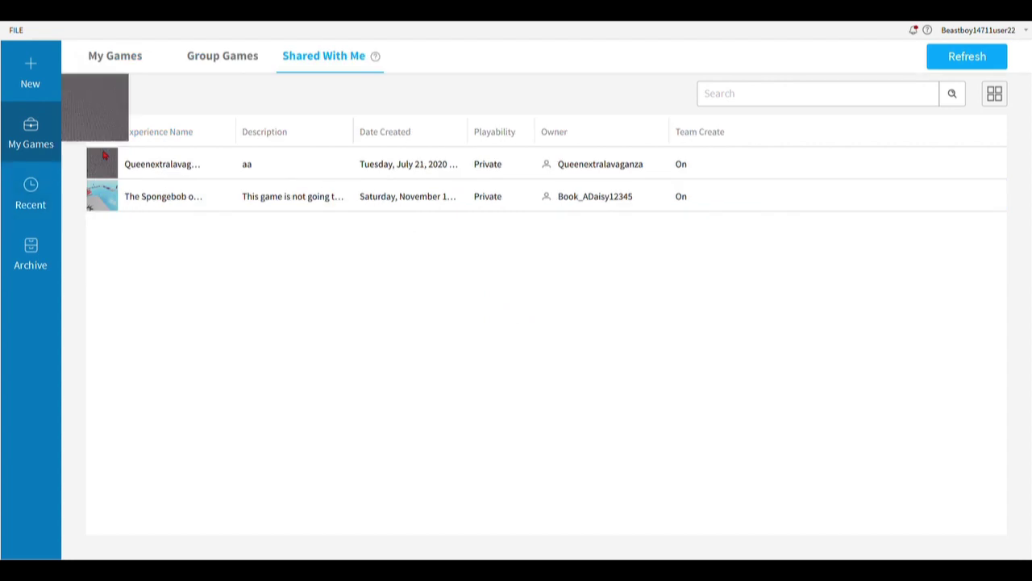
pyautogui.click(99, 63)
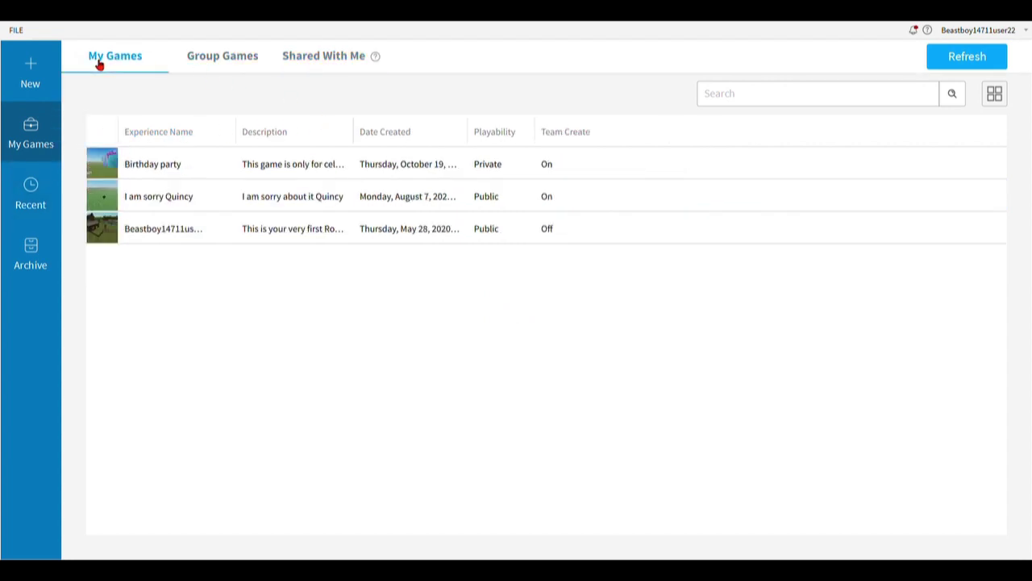
pyautogui.click(52, 202)
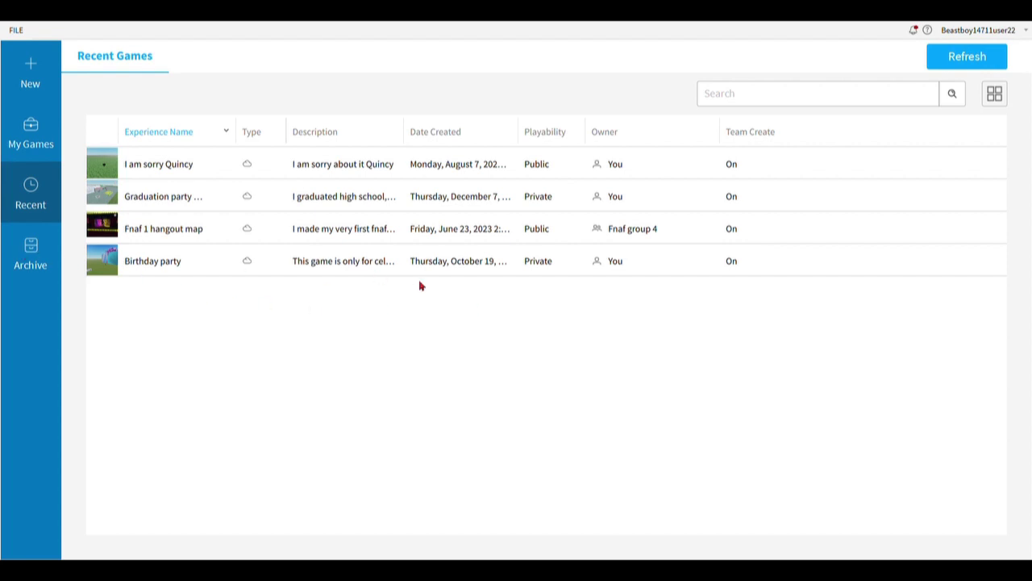
pyautogui.click(23, 229)
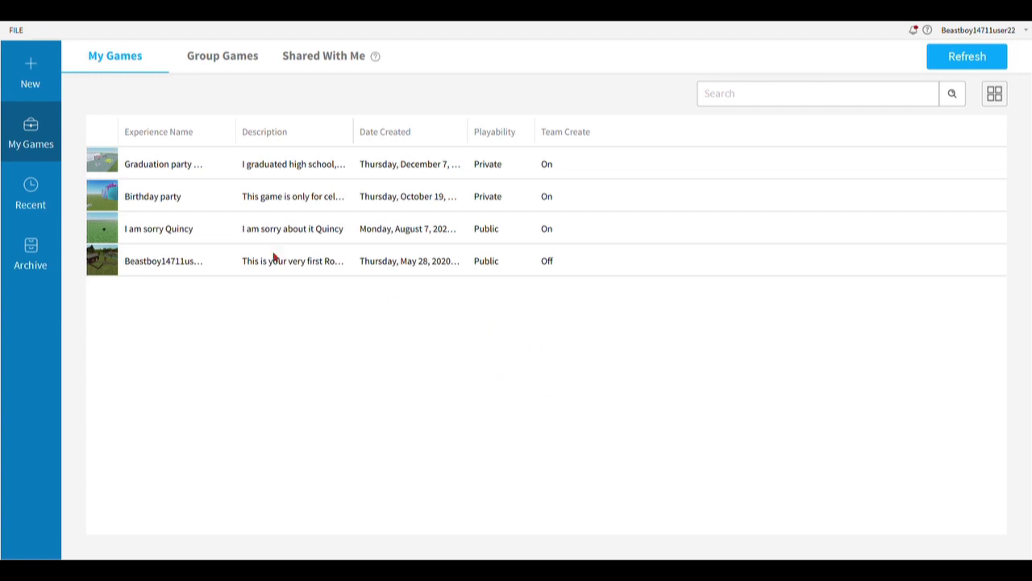
pyautogui.click(200, 170)
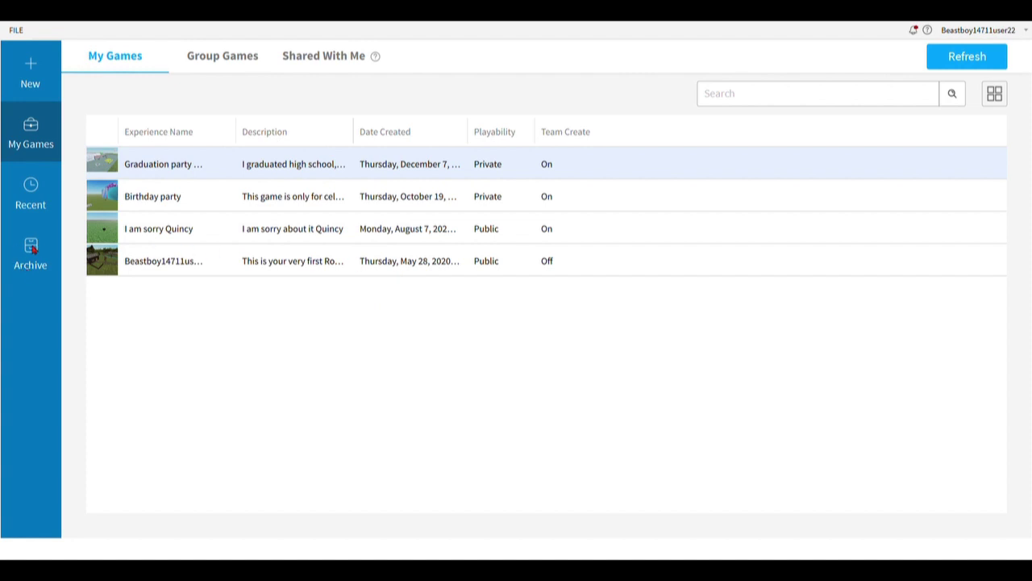
pyautogui.doubleClick(162, 155)
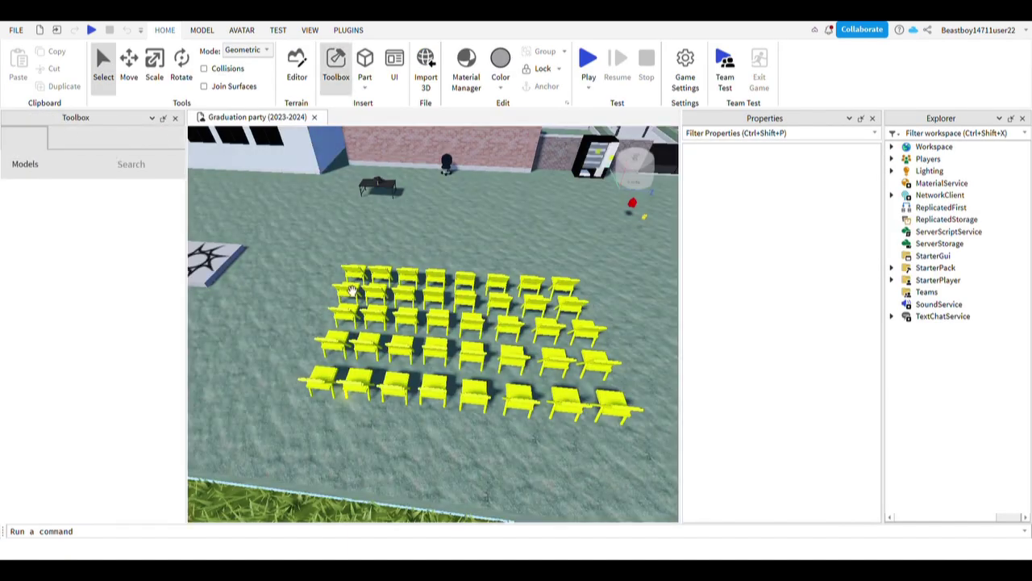
# View the yellow chairs and school grounds from another angle and start a play test of the place.
pyautogui.moveTo(491, 350); pyautogui.dragTo(526, 322, button='right')
pyautogui.press('a')
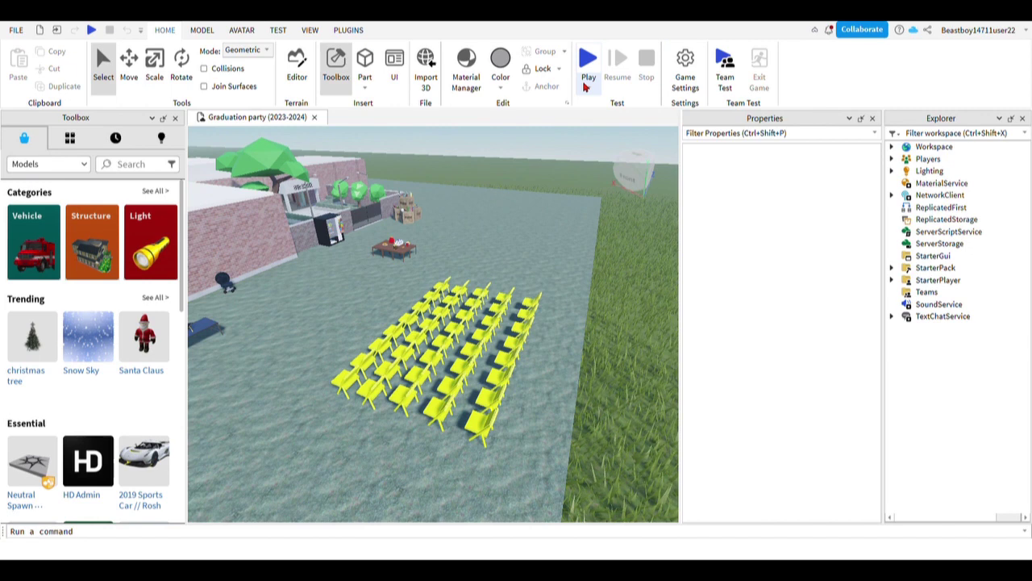
pyautogui.click(587, 72)
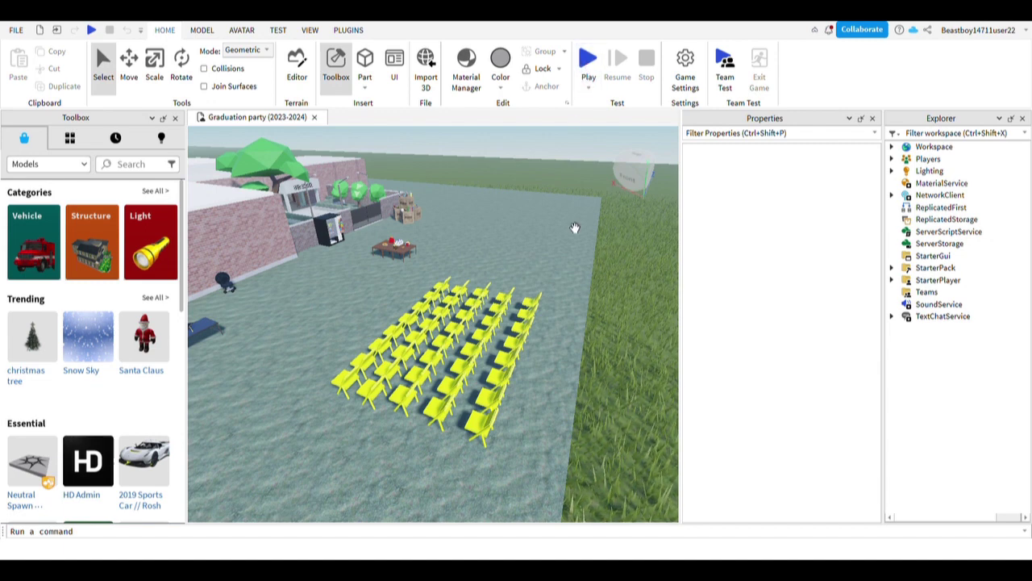
pyautogui.click(590, 64)
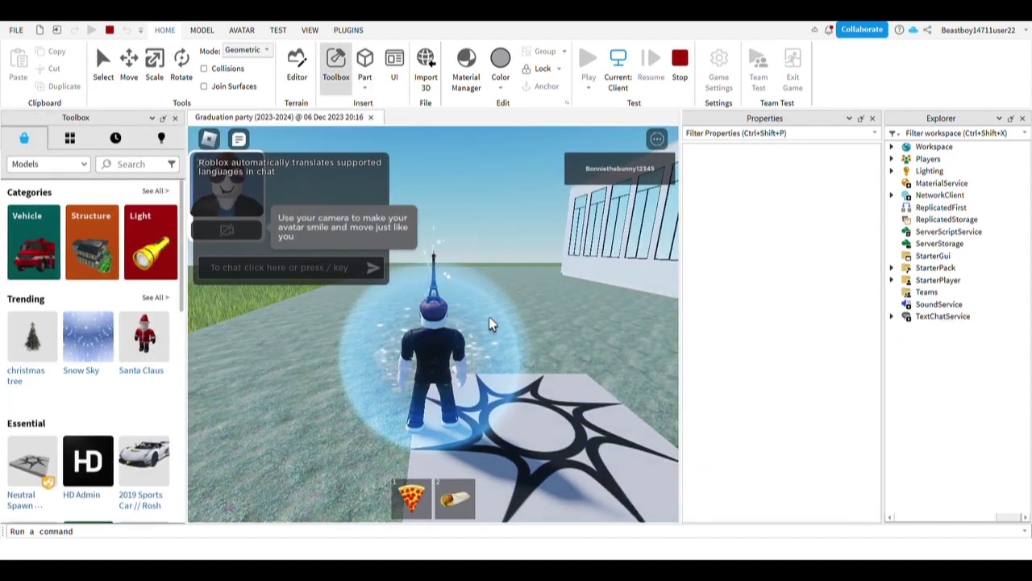
# Test the burrito item by equipping it on the avatar and putting it away again.
pyautogui.moveTo(496, 335); pyautogui.dragTo(496, 336, button='right')
pyautogui.press('2')
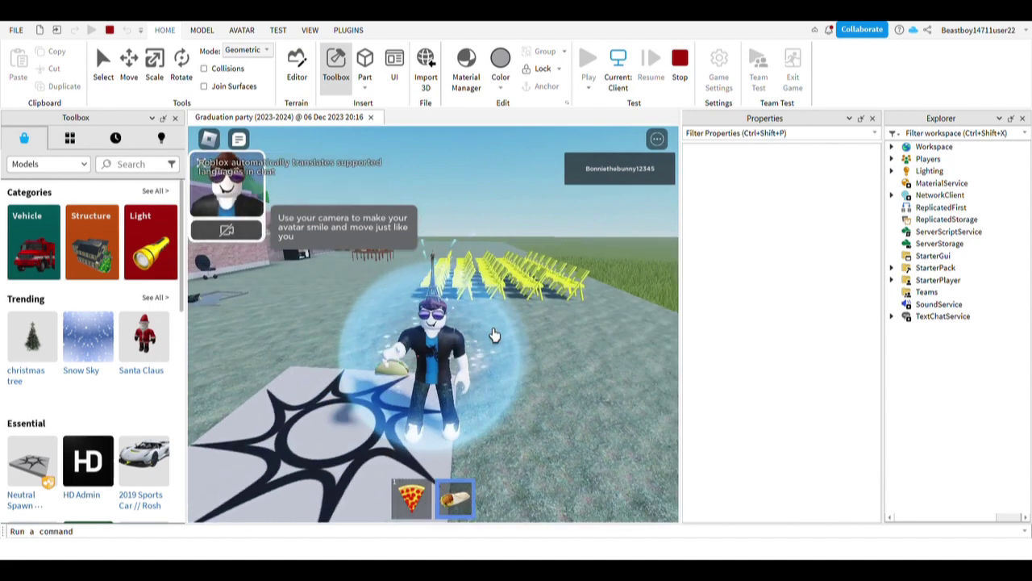
pyautogui.press('2')
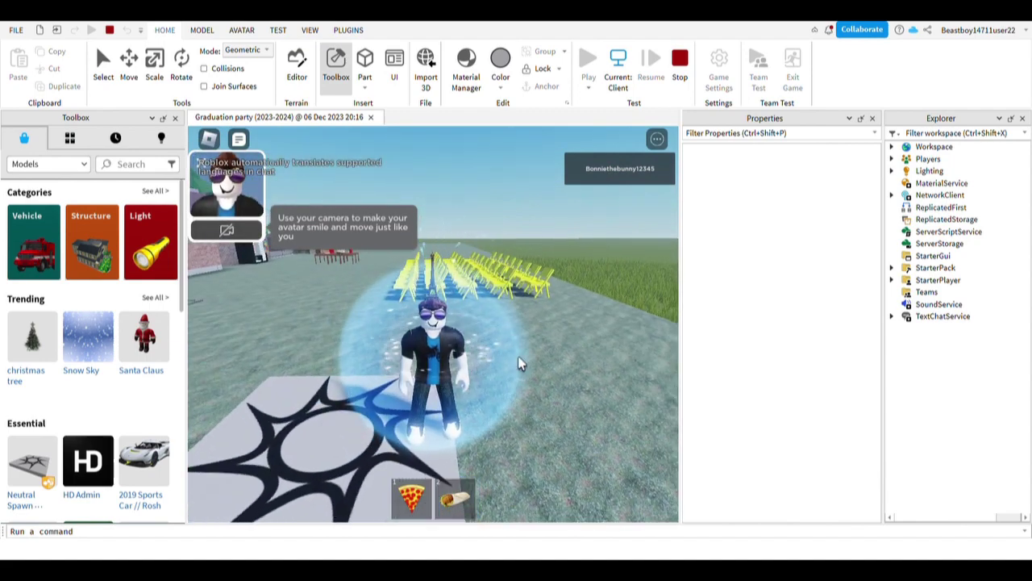
pyautogui.moveTo(524, 350); pyautogui.dragTo(524, 349, button='right')
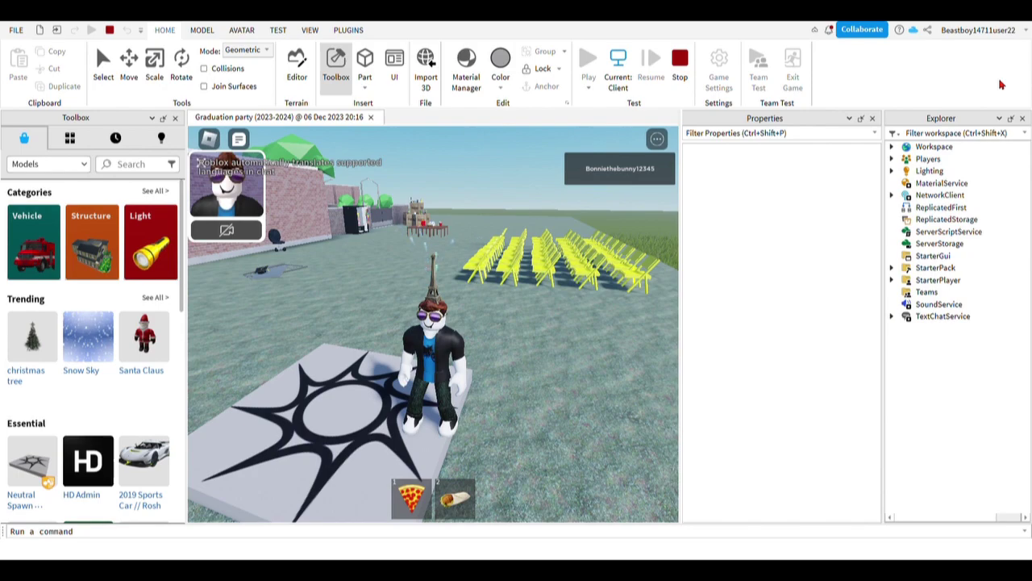
# Walk the avatar from the spawn pad past the chairs and food table to the high school gate.
pyautogui.moveTo(465, 341); pyautogui.dragTo(465, 340, button='right')
pyautogui.press('w')
pyautogui.press('d')
pyautogui.press('s')
pyautogui.press('a')
pyautogui.press('w')
pyautogui.press('w')
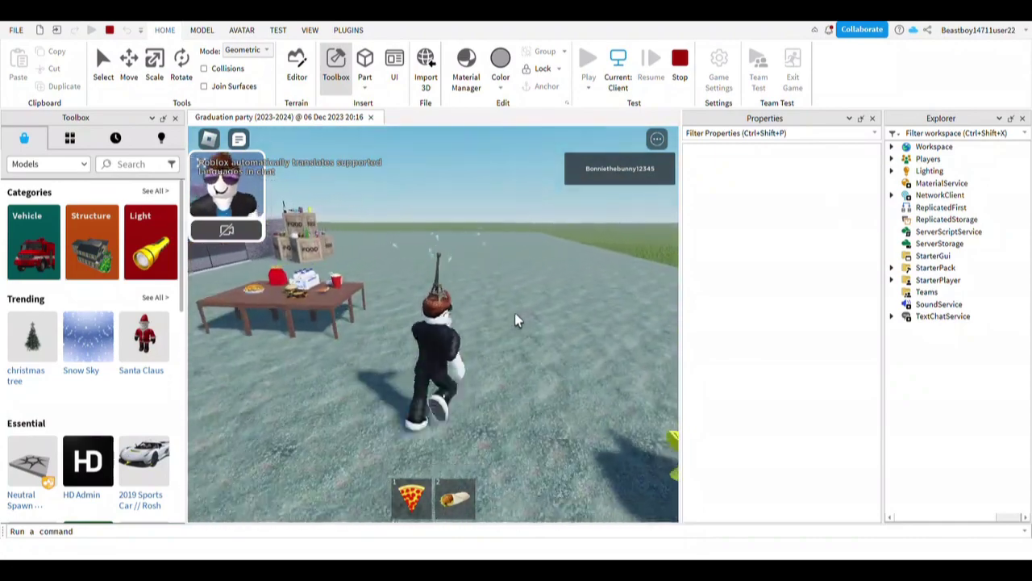
pyautogui.moveTo(514, 312); pyautogui.dragTo(515, 303, button='right')
pyautogui.press('w')
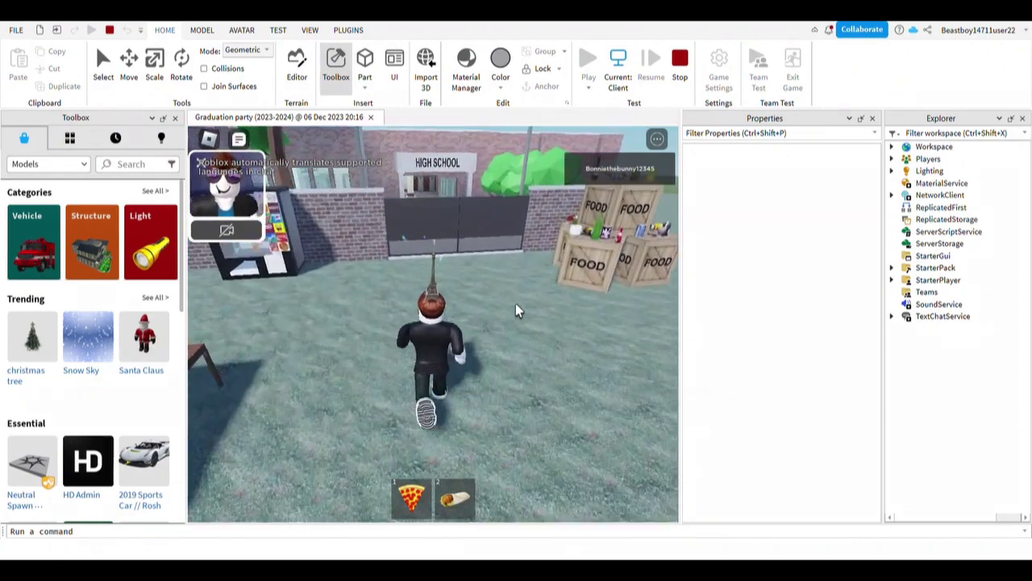
pyautogui.press('w')
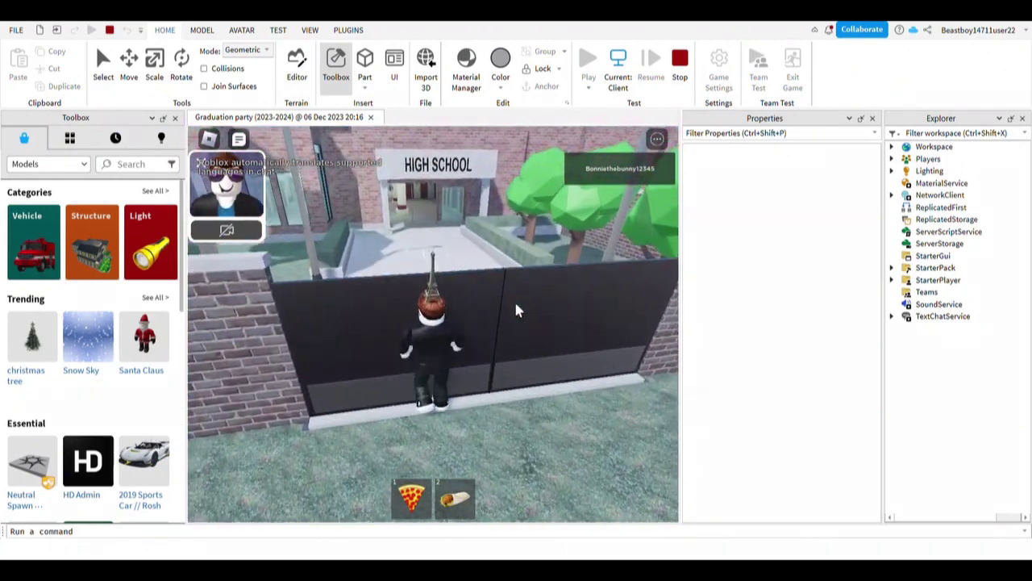
# Jump the avatar at the high school gate to look over it toward the school entrance.
pyautogui.press('w')
pyautogui.press('space')
pyautogui.press('s')
pyautogui.press('space')
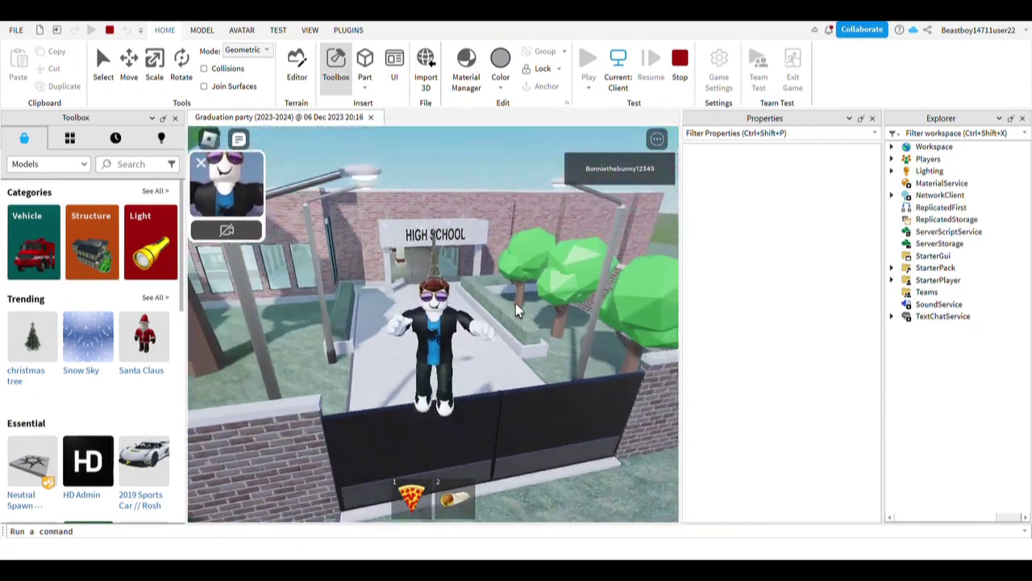
# Walk the avatar back past the food table and chairs to inspect the collapsed table and office chair by the brick wall.
pyautogui.press('a')
pyautogui.press('a')
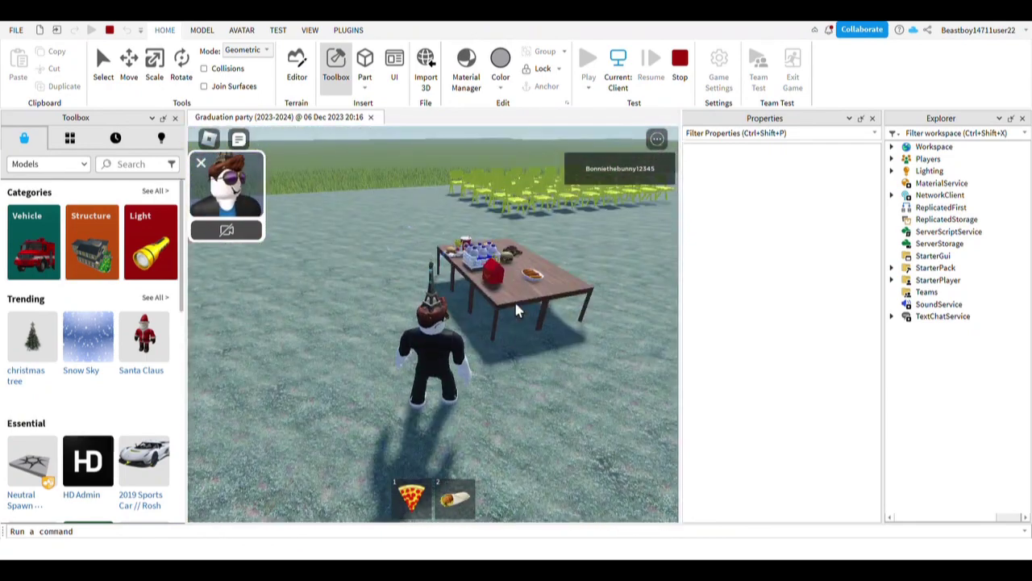
pyautogui.press('a')
pyautogui.press('w')
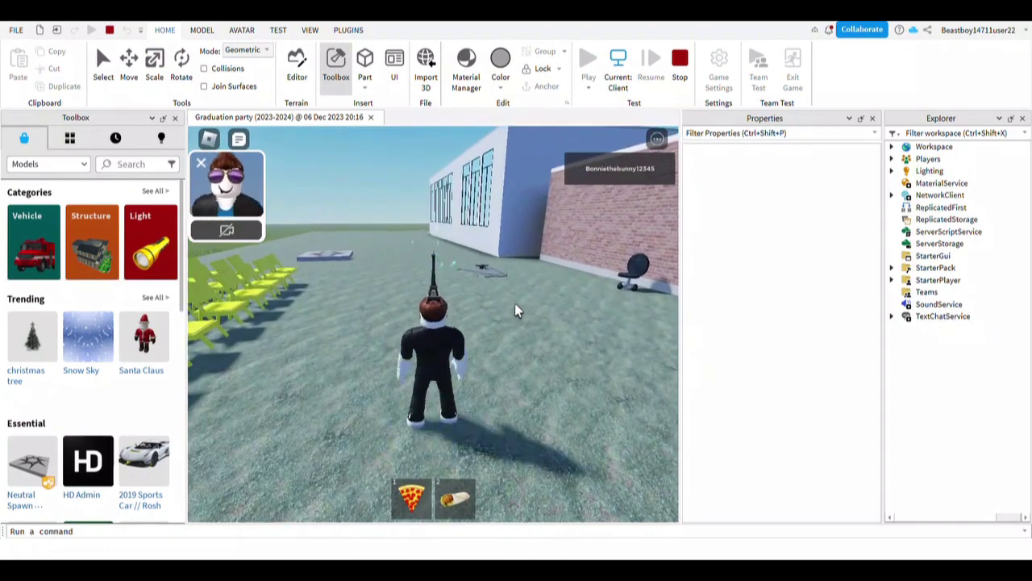
pyautogui.moveTo(516, 304); pyautogui.dragTo(516, 304, button='right')
pyautogui.press('a')
pyautogui.press('w')
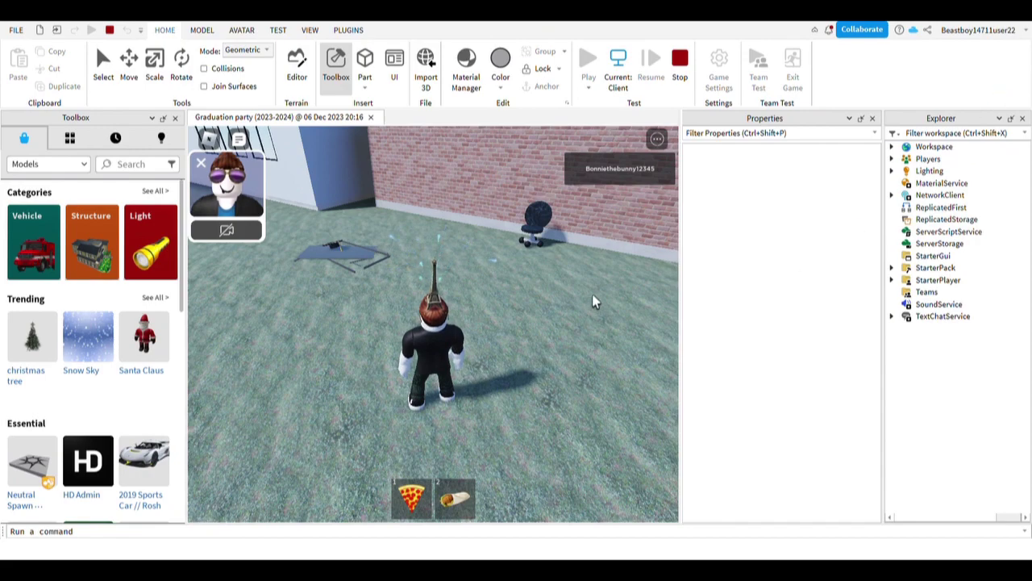
pyautogui.press('a')
pyautogui.moveTo(593, 296); pyautogui.dragTo(592, 296, button='right')
pyautogui.press('w')
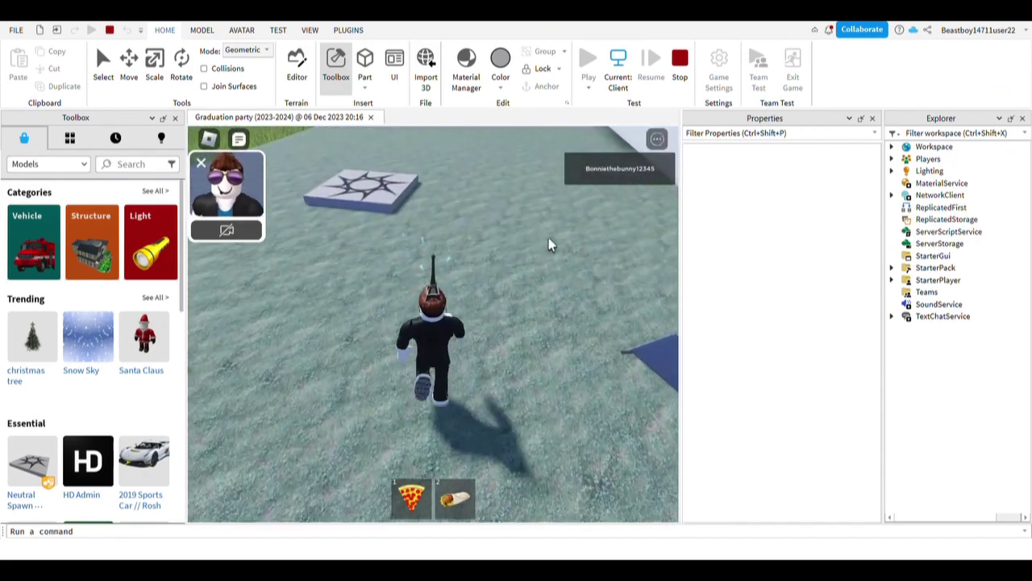
# Run the avatar around the spawn pad and the rows of yellow chairs, returning to the collapsed table.
pyautogui.moveTo(504, 276); pyautogui.dragTo(502, 276, button='right')
pyautogui.press('a')
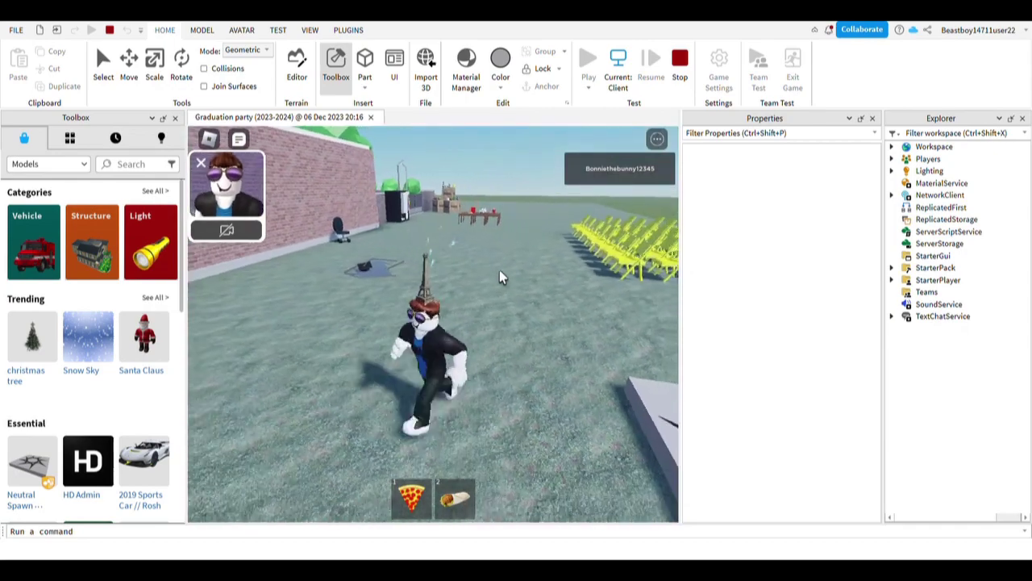
pyautogui.press('w')
pyautogui.press('w')
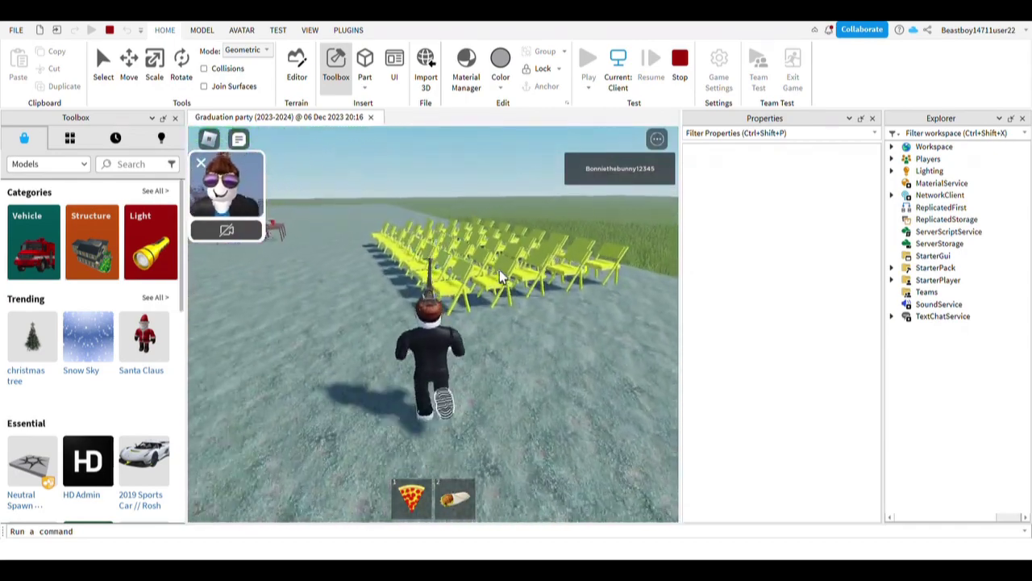
pyautogui.press('space')
pyautogui.press('w')
pyautogui.moveTo(500, 277); pyautogui.dragTo(500, 277, button='right')
pyautogui.press('w')
pyautogui.press('w')
pyautogui.press('w')
pyautogui.press('s')
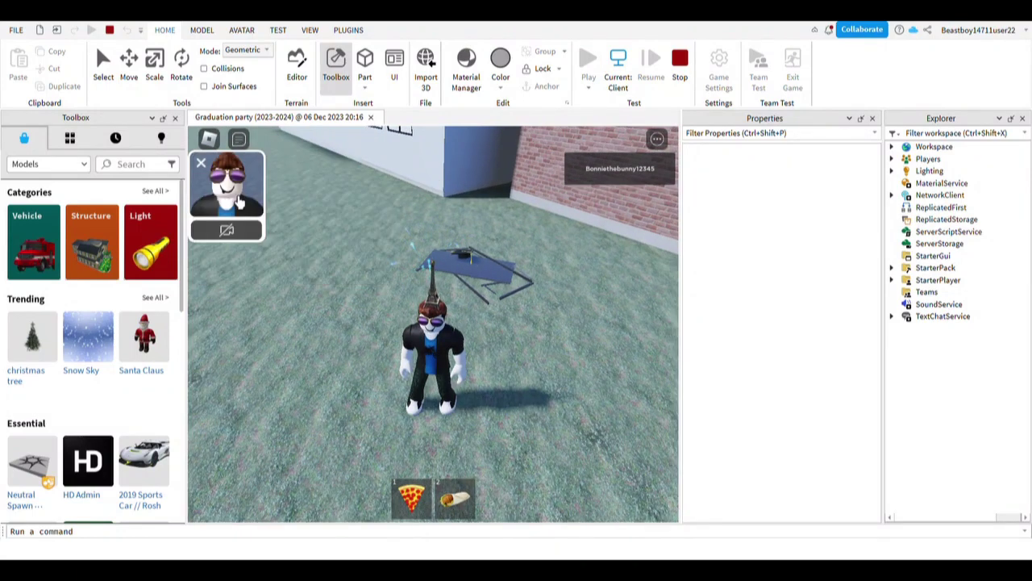
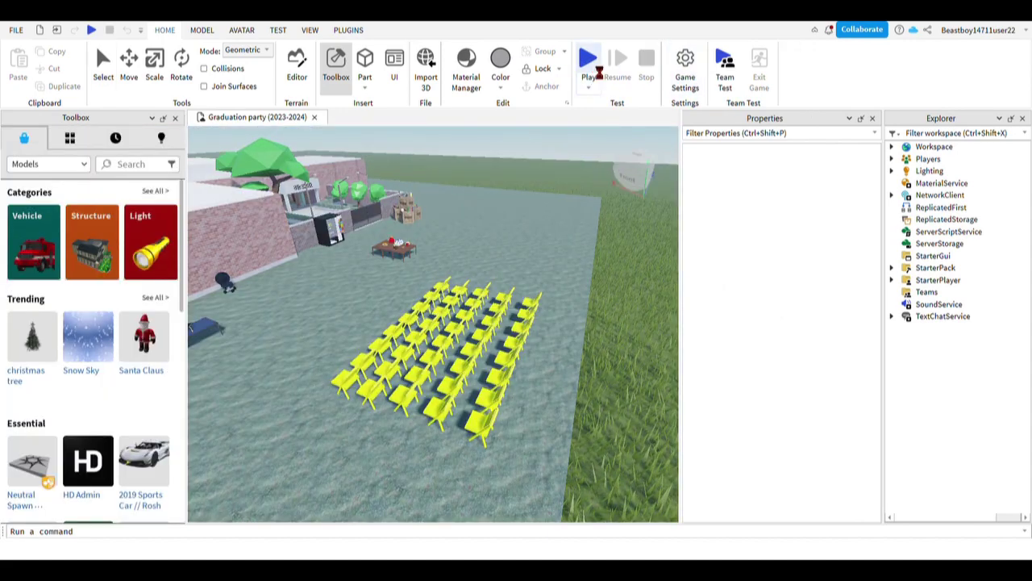
# Start a new play test and turn the avatar's face camera on, then off again.
pyautogui.click(588, 61)
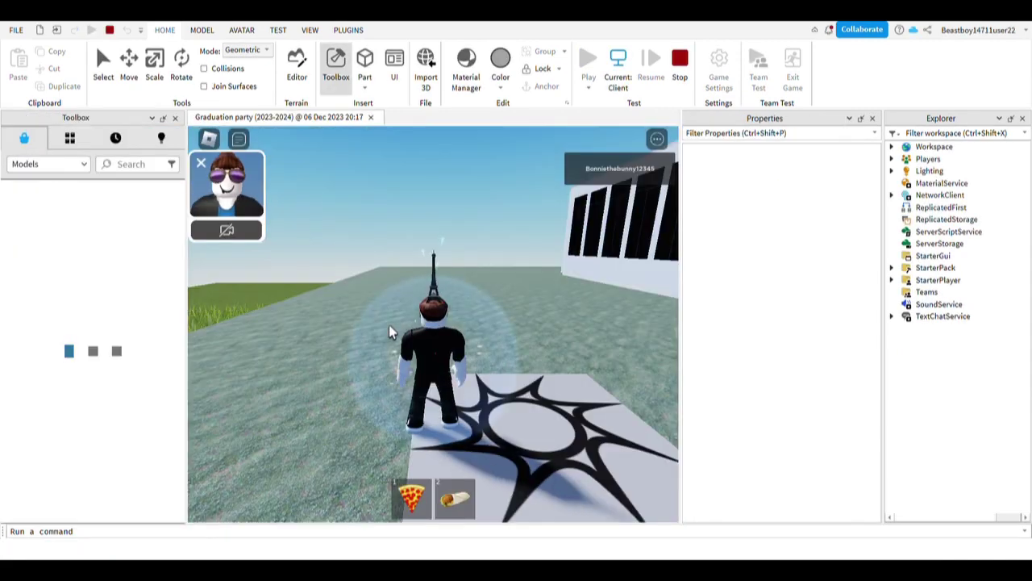
pyautogui.click(229, 234)
pyautogui.press('s')
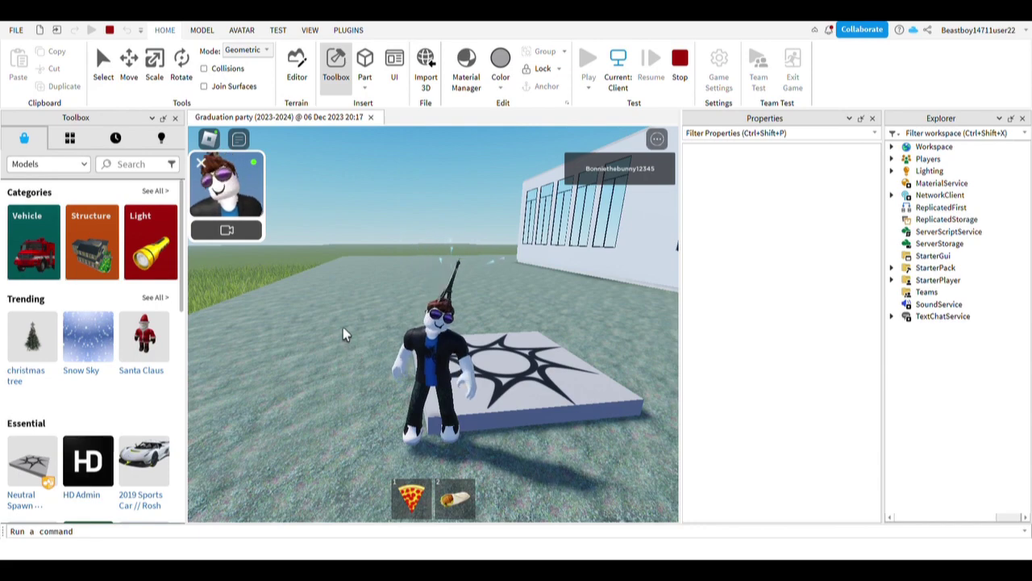
pyautogui.click(226, 236)
# Walk the avatar from the spawn area past the chairs and food table to the stacked food crates.
pyautogui.moveTo(459, 355); pyautogui.dragTo(461, 357, button='right')
pyautogui.press('w')
pyautogui.press('d')
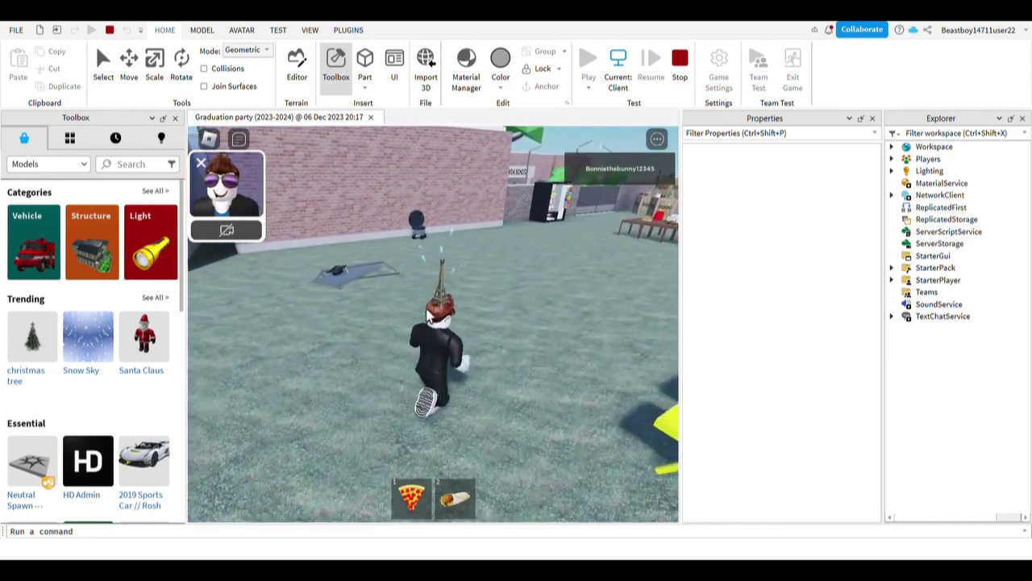
pyautogui.moveTo(459, 315); pyautogui.dragTo(459, 315, button='right')
pyautogui.press('w')
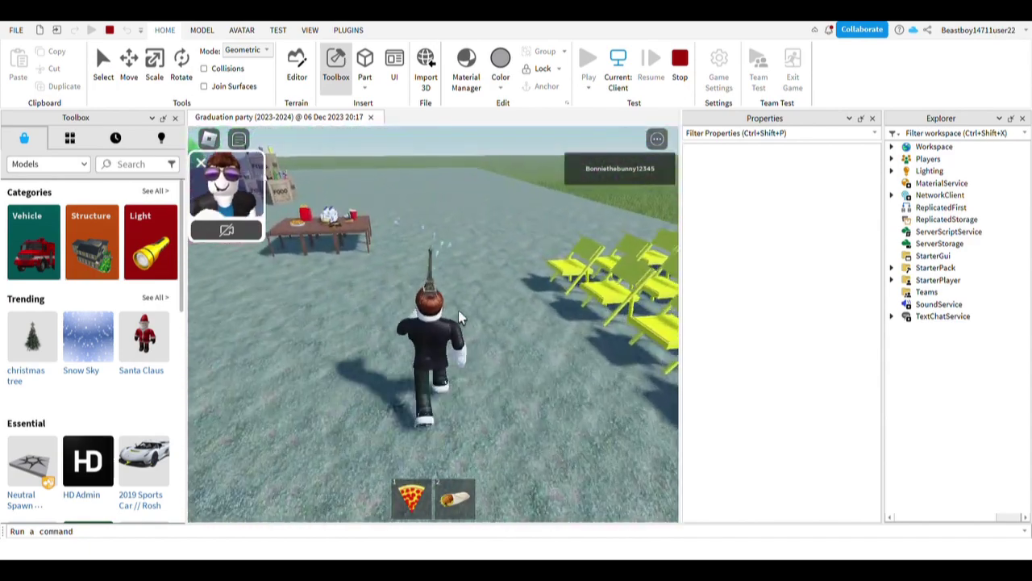
pyautogui.press('w')
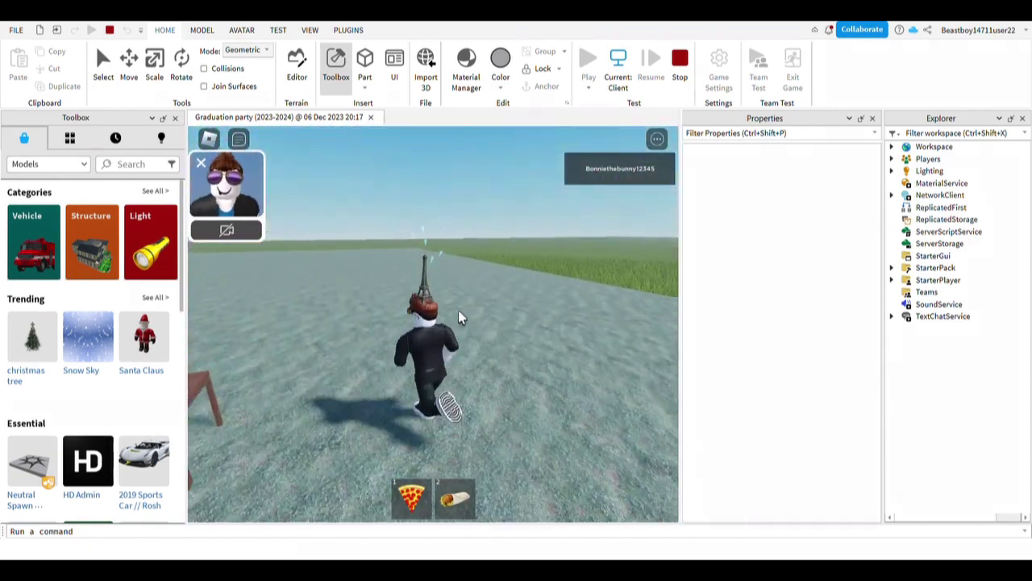
pyautogui.press('w')
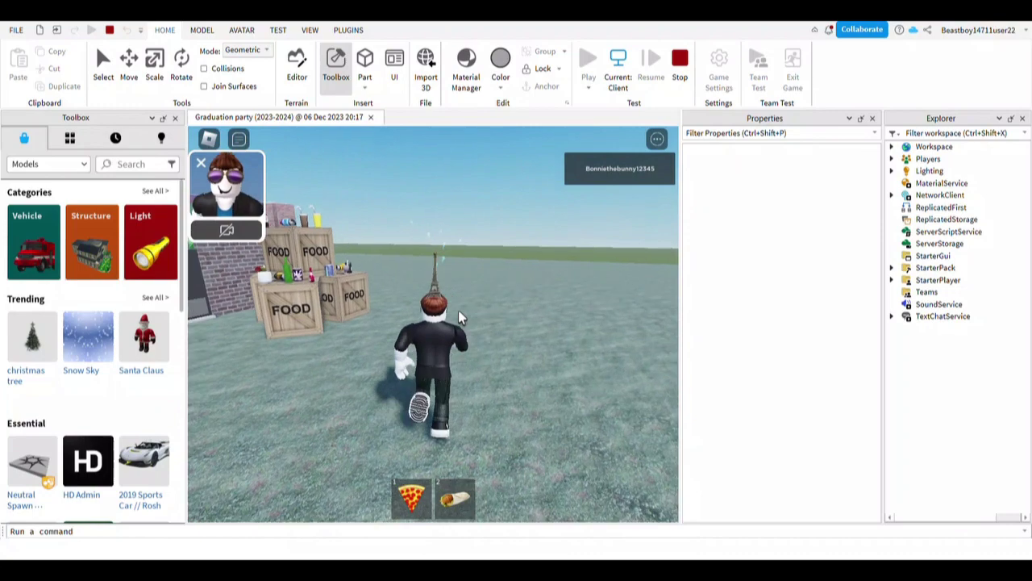
pyautogui.press('w')
pyautogui.moveTo(459, 311); pyautogui.dragTo(429, 322, button='right')
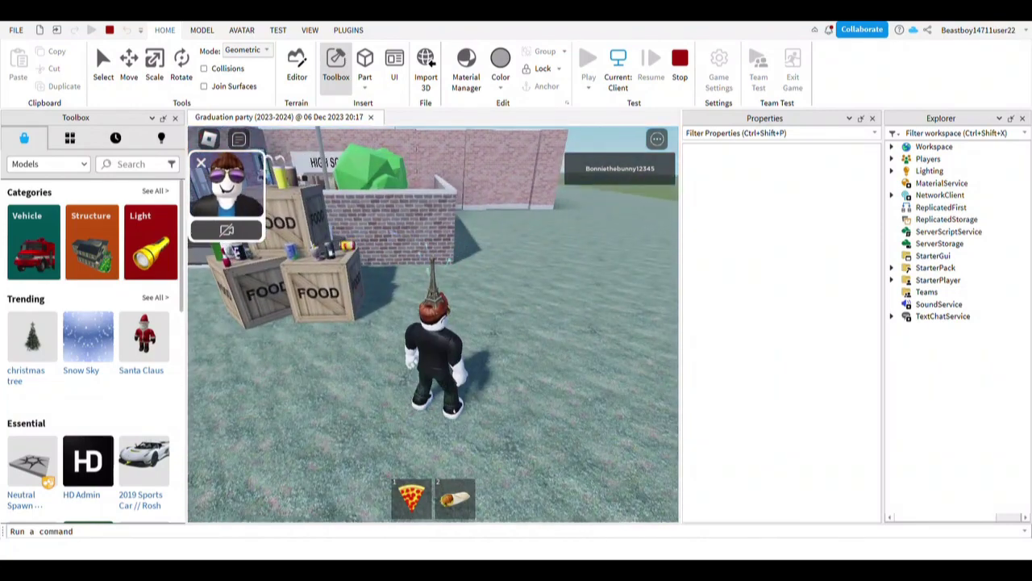
# Close the avatar's face camera preview and run the avatar around the brick wall and the stacked food crates.
pyautogui.click(201, 165)
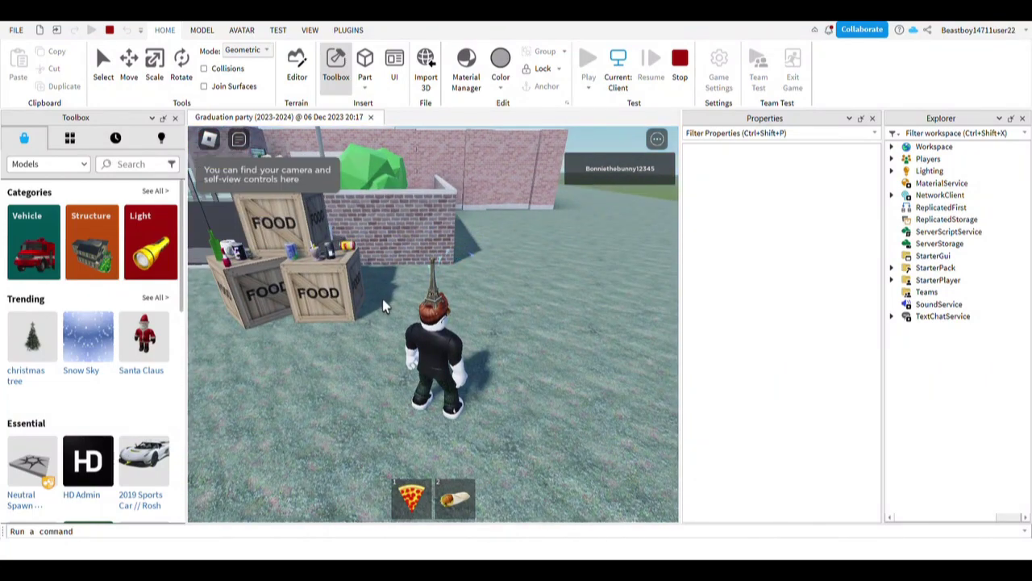
pyautogui.press('w')
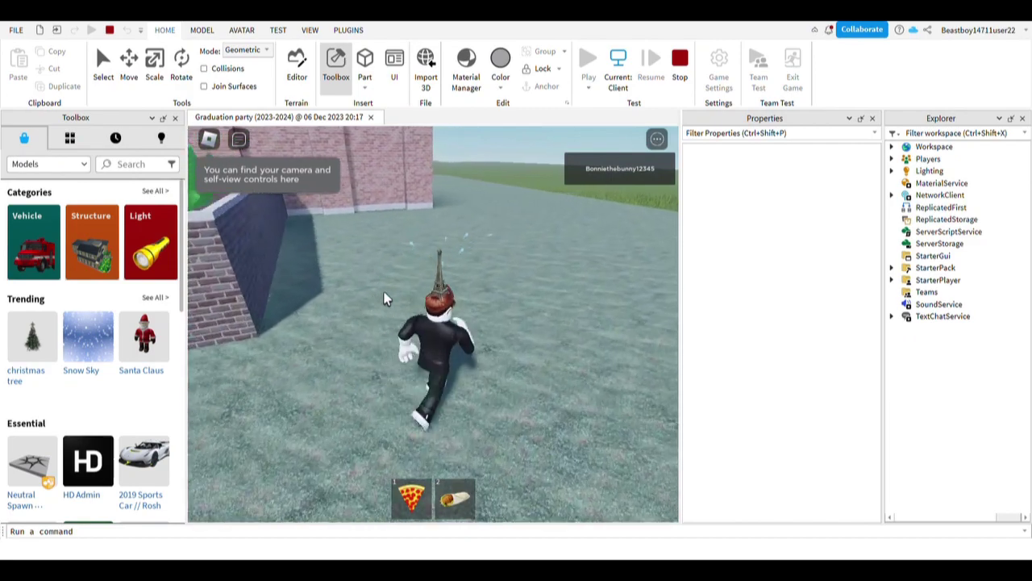
pyautogui.press('w')
pyautogui.press('Left')
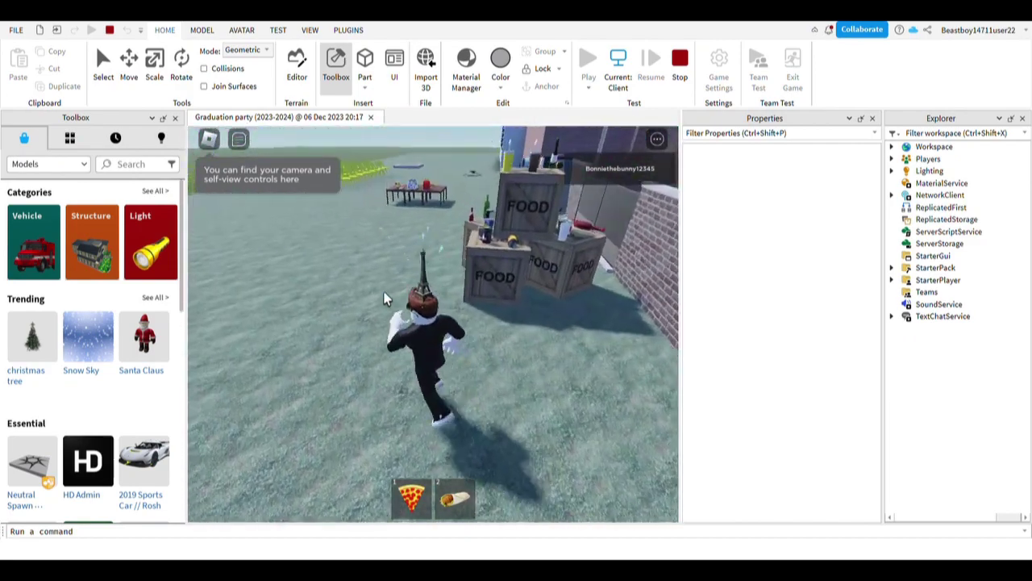
pyautogui.press('w')
# Look through the Settings, Help and People pages of the in-game menu and return to the game.
pyautogui.click(209, 140)
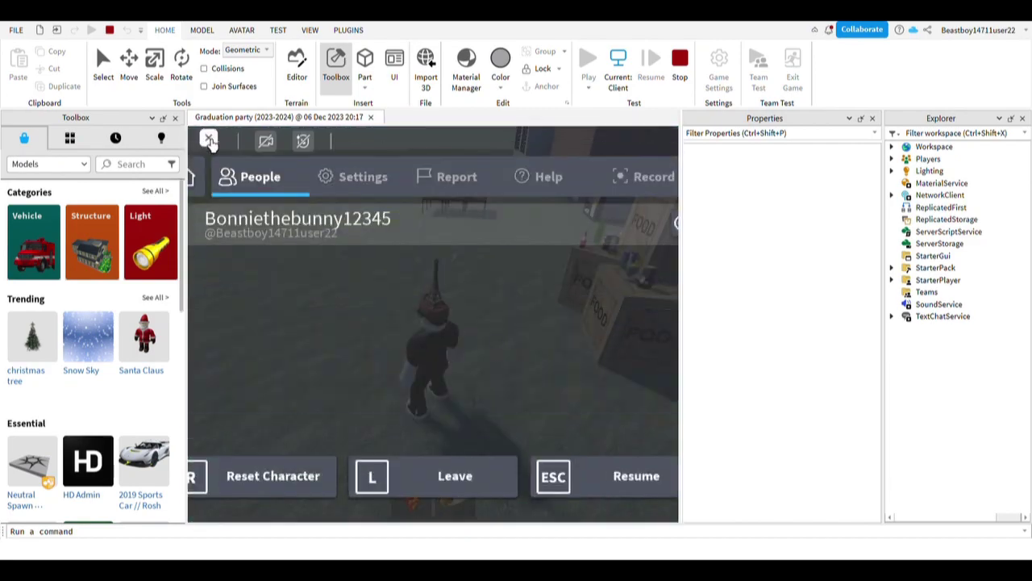
pyautogui.click(365, 196)
pyautogui.scroll(-5, 371, 335)
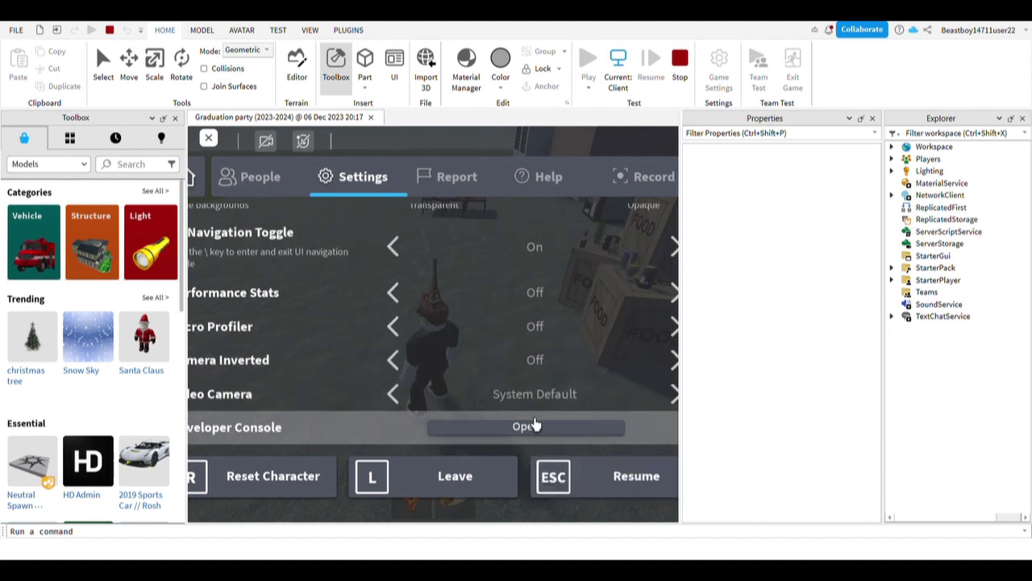
pyautogui.scroll(1, 532, 410)
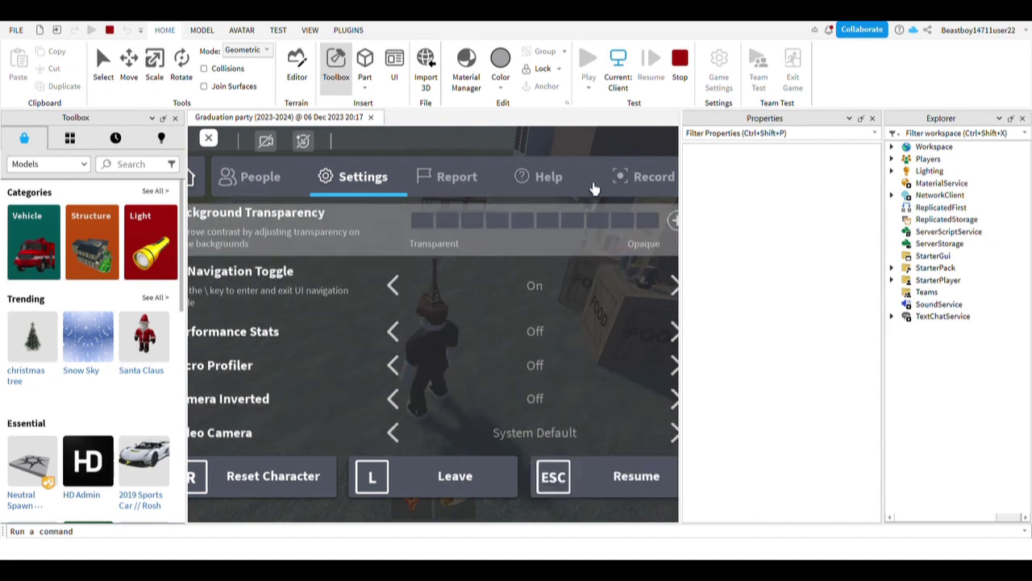
pyautogui.click(551, 183)
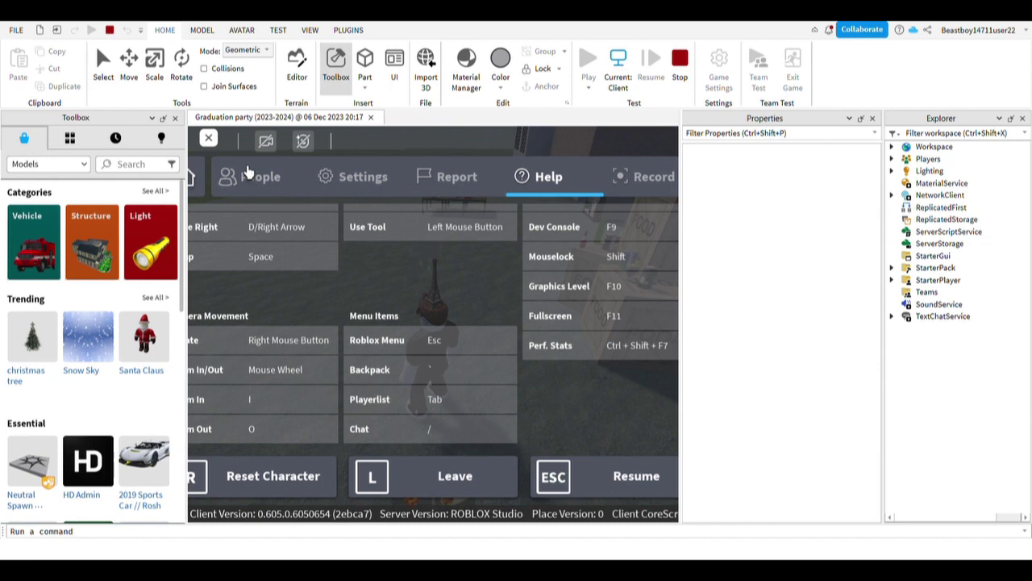
pyautogui.click(251, 174)
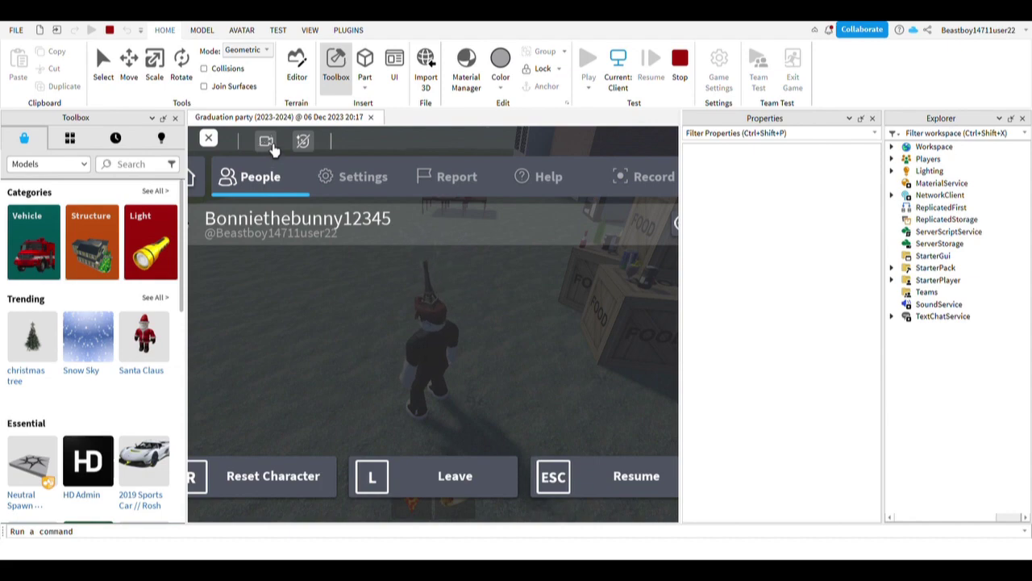
pyautogui.click(208, 139)
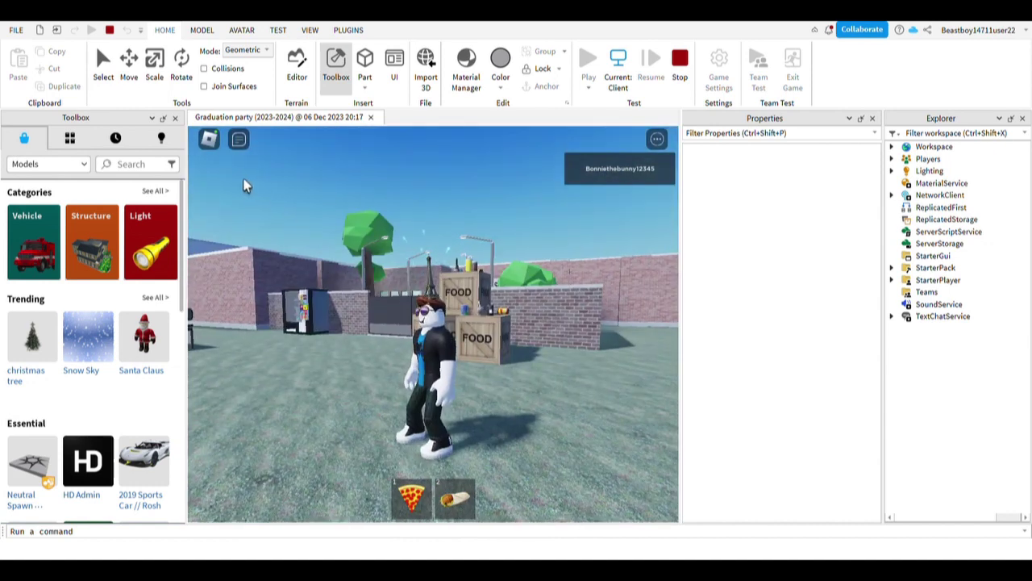
pyautogui.press('Escape')
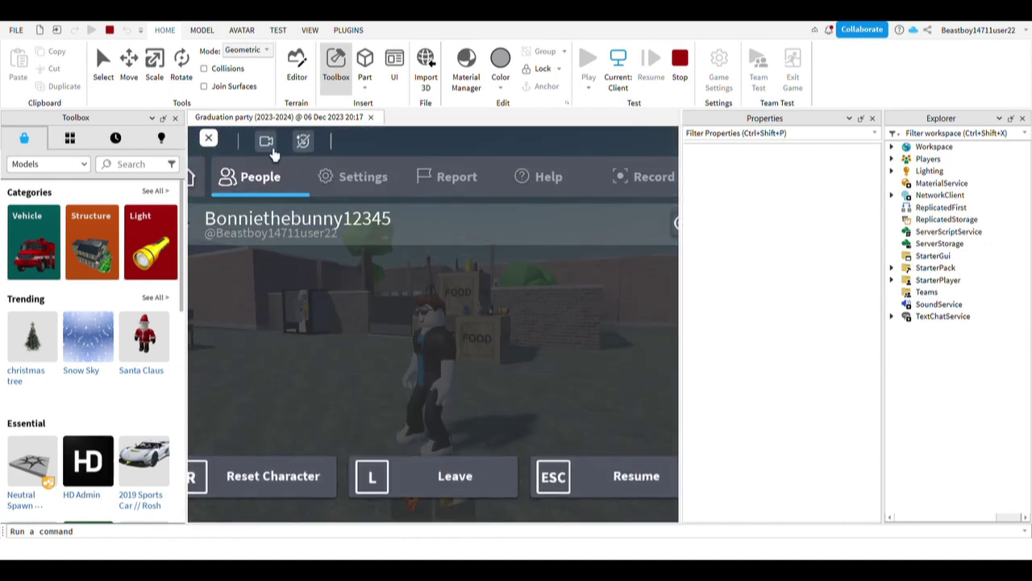
pyautogui.press('Escape')
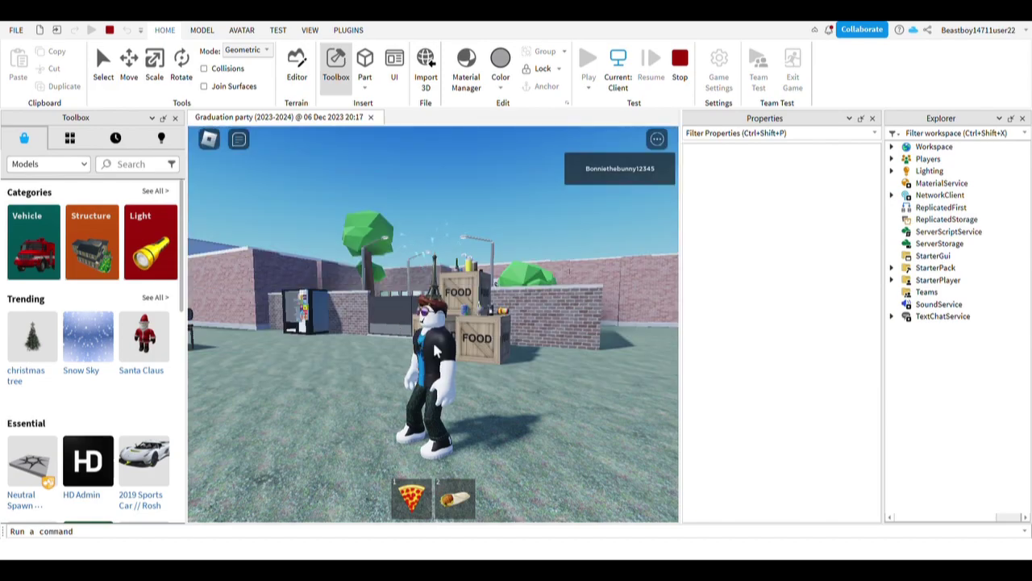
# Run the avatar from the crates past the collapsed table to the graduation cap in the corner of the brick wall.
pyautogui.press('w')
pyautogui.press('a')
pyautogui.moveTo(496, 357); pyautogui.dragTo(496, 356, button='right')
pyautogui.press('w')
pyautogui.press('w')
pyautogui.press('a')
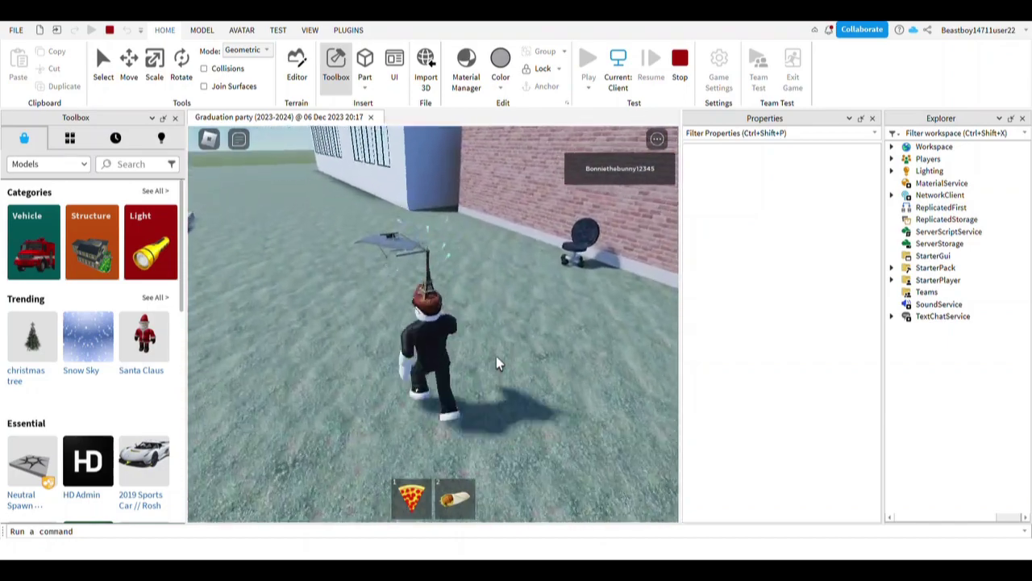
pyautogui.press('w')
pyautogui.press('w')
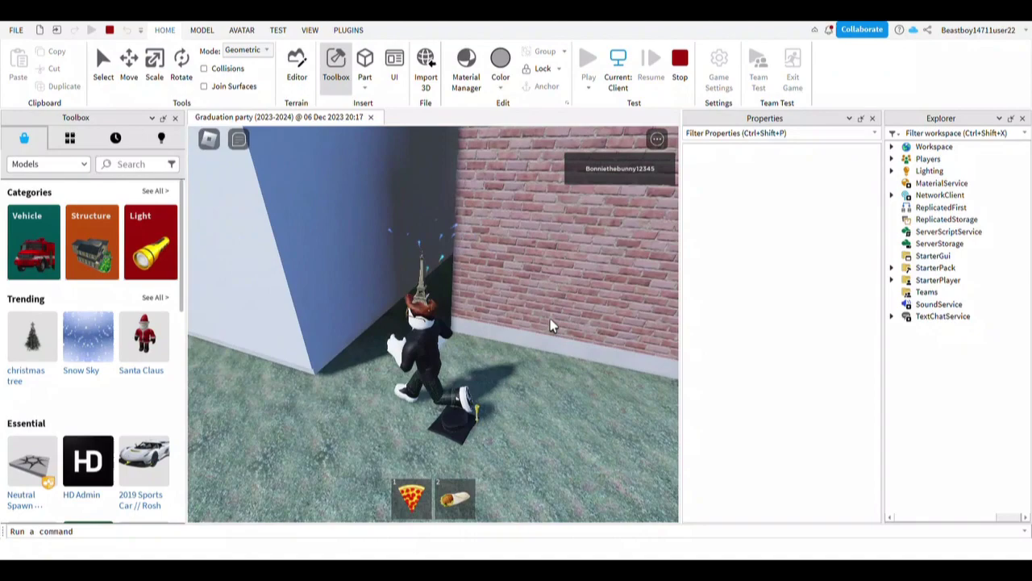
# Run the avatar back past the collapsed table and office chair to the vending machine.
pyautogui.press('s')
pyautogui.press('a')
pyautogui.moveTo(550, 325); pyautogui.dragTo(550, 325, button='right')
pyautogui.press('w')
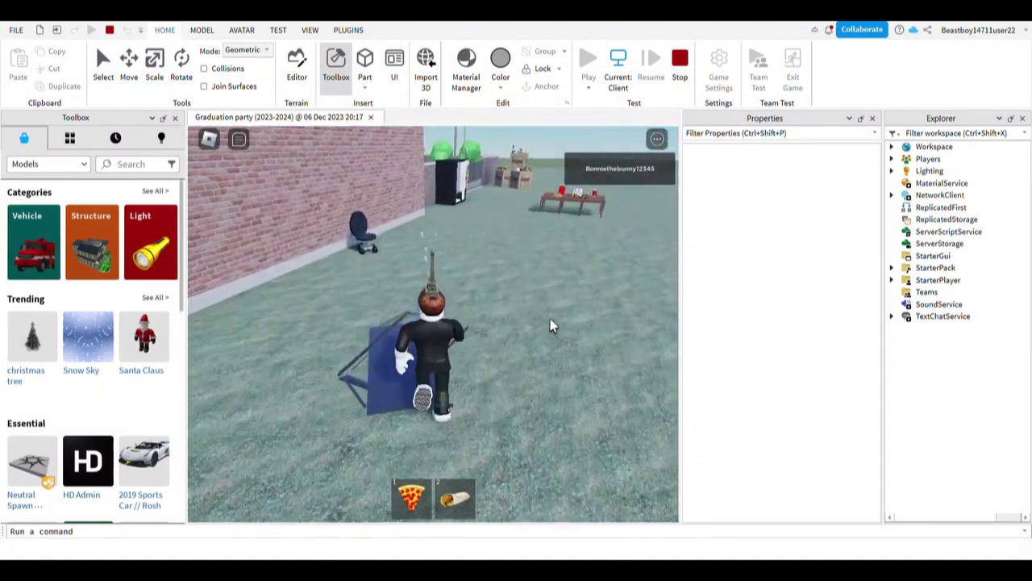
pyautogui.press('w')
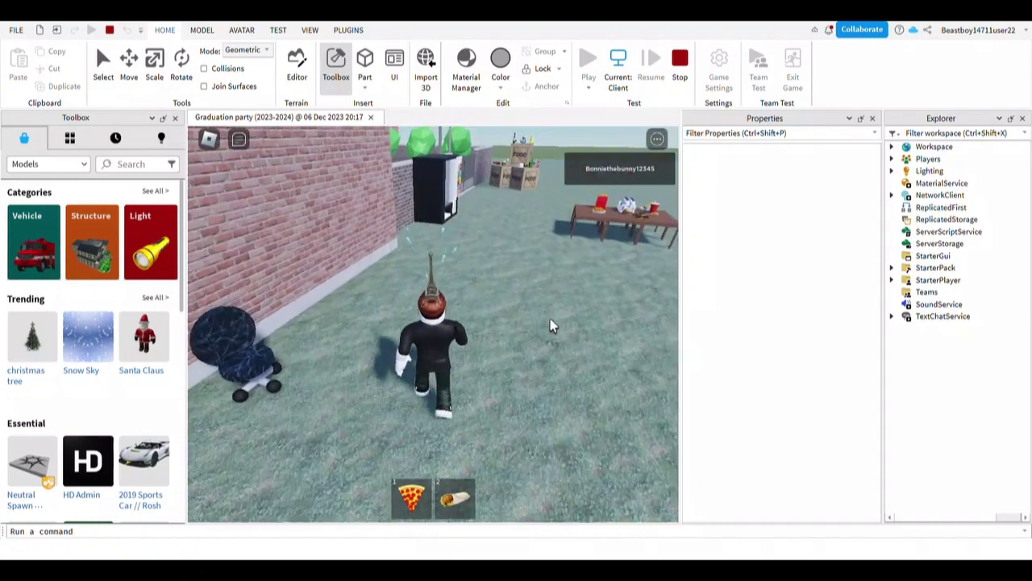
pyautogui.press('w')
pyautogui.moveTo(550, 325); pyautogui.dragTo(553, 324, button='right')
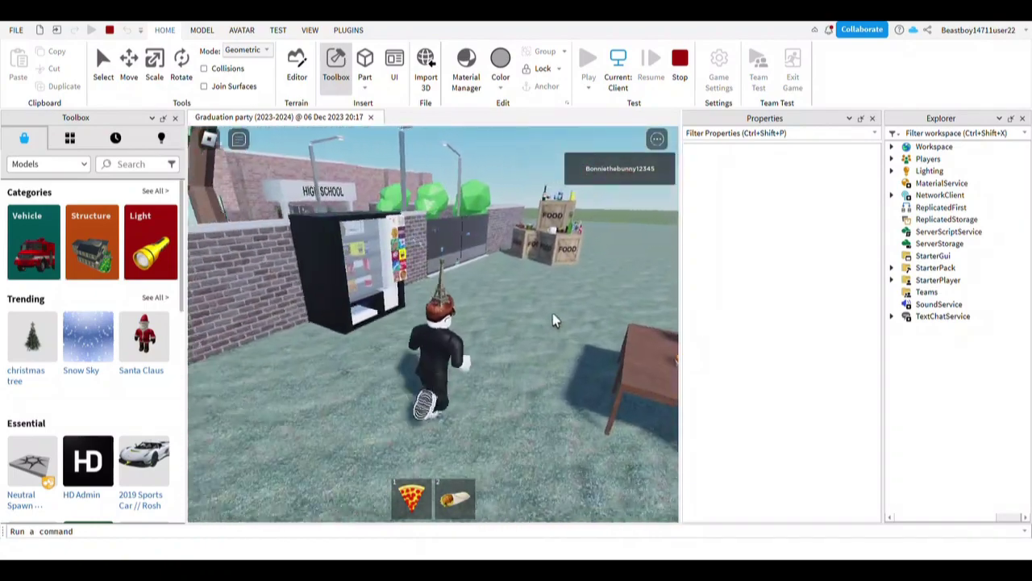
pyautogui.press('w')
# Examine the vending machine's snack and drink choices up close in first-person view.
pyautogui.scroll(5, 555, 315)
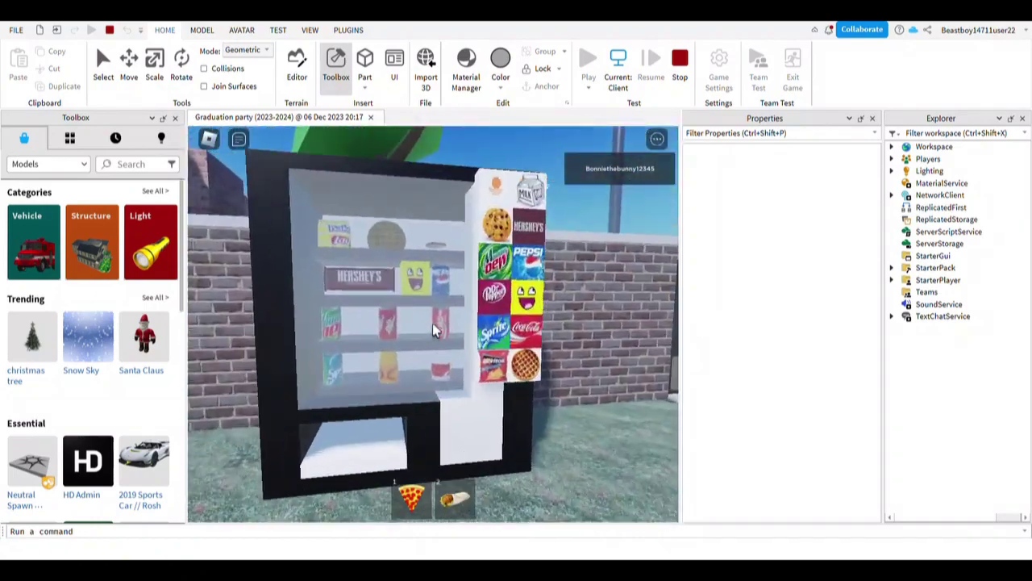
pyautogui.press('w')
pyautogui.press('s')
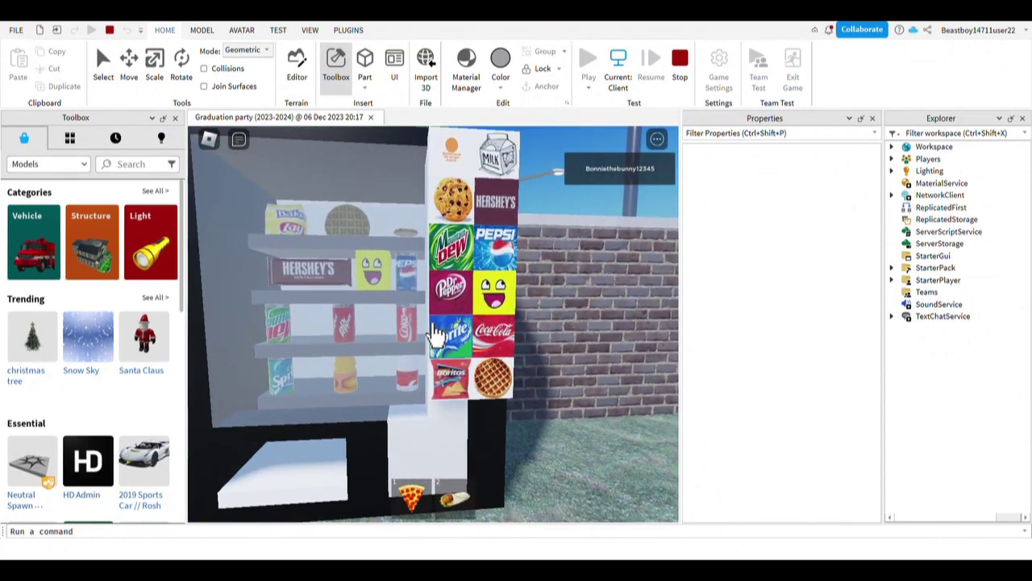
pyautogui.scroll(-5, 436, 335)
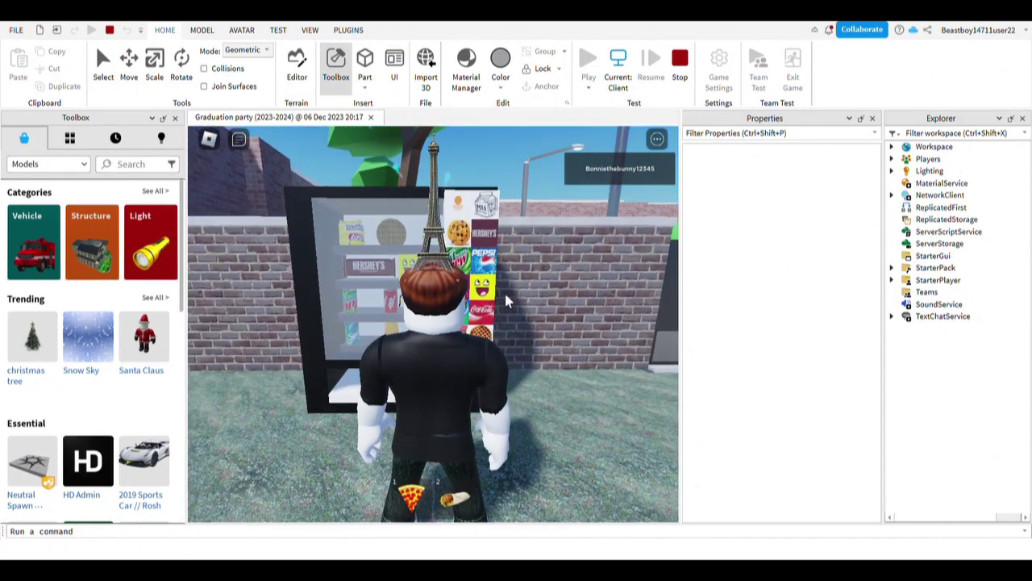
# Take a bottled drink from the vending machine and turn the avatar around to show it.
pyautogui.moveTo(553, 360); pyautogui.dragTo(524, 383, button='right')
pyautogui.press('a')
pyautogui.press('w')
pyautogui.press('s')
pyautogui.press('s')
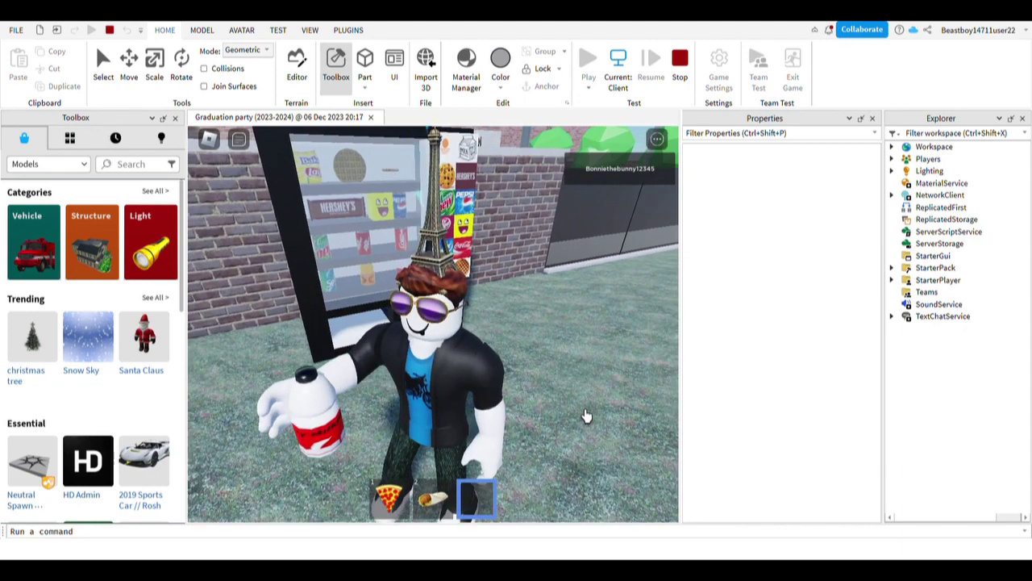
# Try out the pizza and the taco from the avatar's inventory as held items.
pyautogui.moveTo(458, 388); pyautogui.dragTo(470, 391, button='right')
pyautogui.press('1')
pyautogui.press('1')
pyautogui.moveTo(469, 391); pyautogui.dragTo(467, 388, button='right')
pyautogui.press('2')
# Jump the avatar onto the food table to collect the burger and pizza, and step off beside the table.
pyautogui.press('w')
pyautogui.press('space')
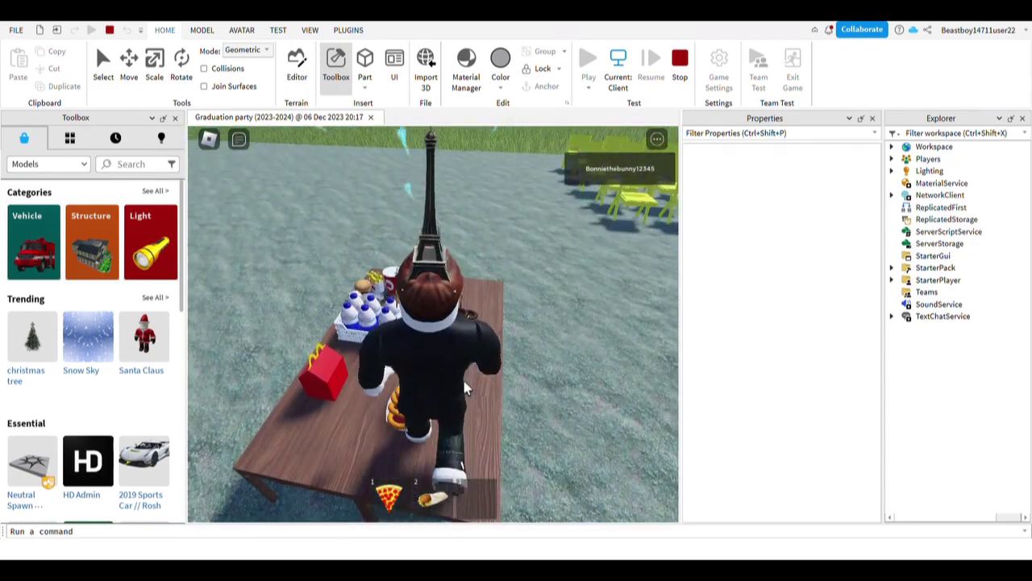
pyautogui.press('w')
pyautogui.press('s')
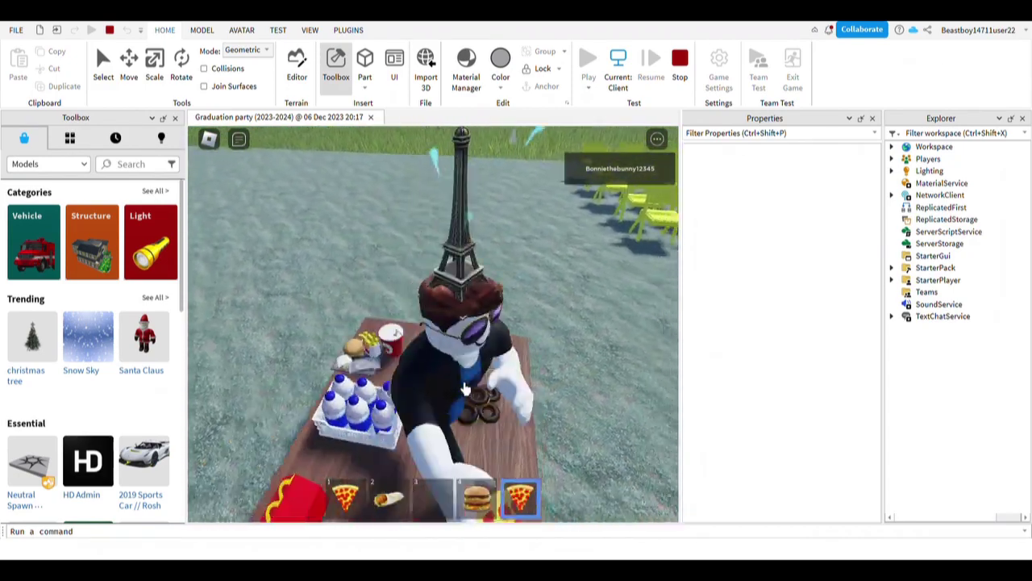
pyautogui.press('w')
pyautogui.press('a')
pyautogui.press('s')
pyautogui.press('a')
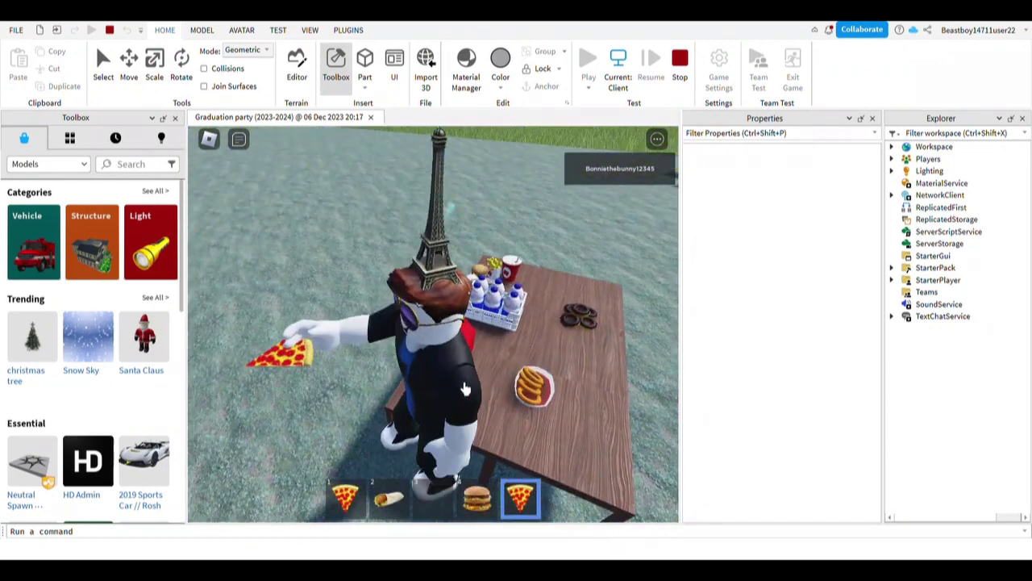
pyautogui.press('s')
# Cycle the avatar's held item through the bottle, burger and pizza, ending with the taco in hand.
pyautogui.press('3')
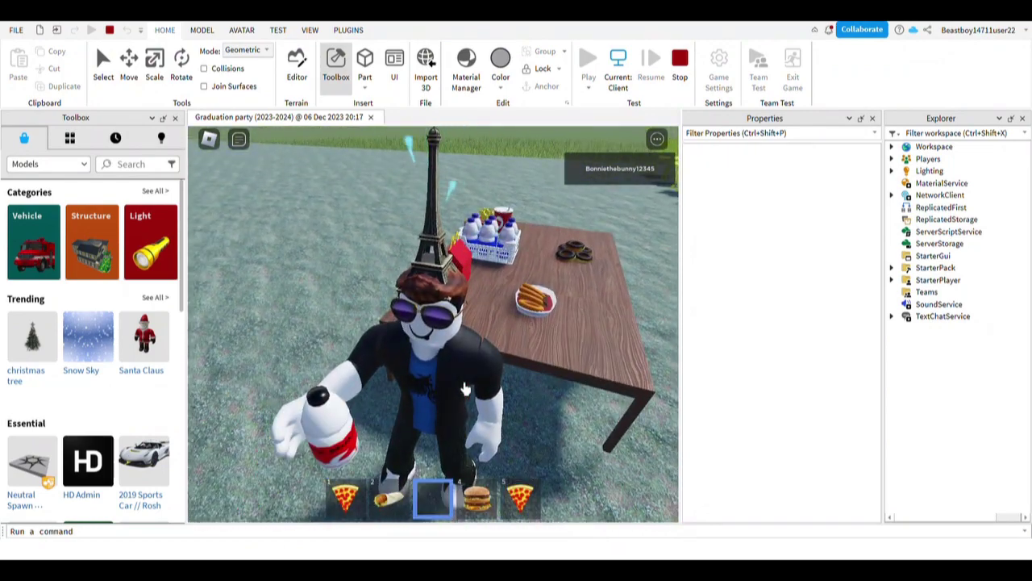
pyautogui.press('4')
pyautogui.moveTo(475, 380); pyautogui.dragTo(477, 379, button='right')
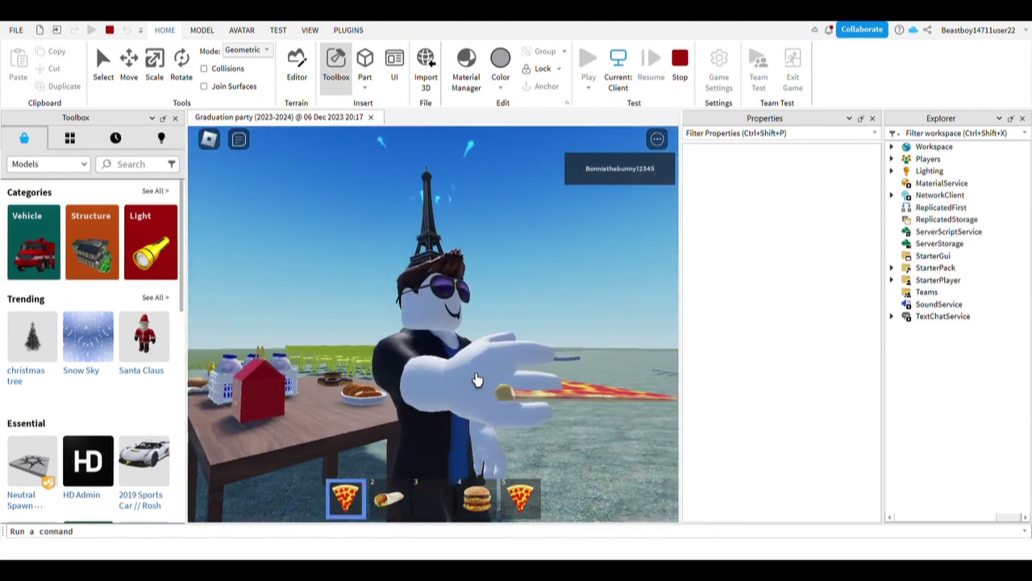
pyautogui.press('2')
pyautogui.moveTo(479, 377); pyautogui.dragTo(481, 378, button='right')
pyautogui.press('3')
pyautogui.press('2')
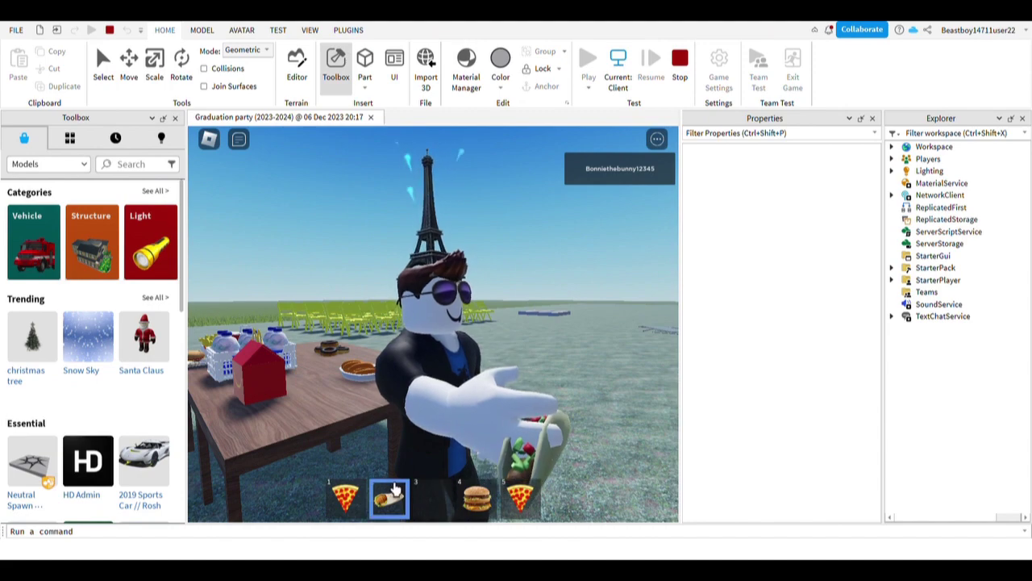
# View the avatar from the front and use the held taco.
pyautogui.moveTo(566, 434); pyautogui.dragTo(433, 468, button='right')
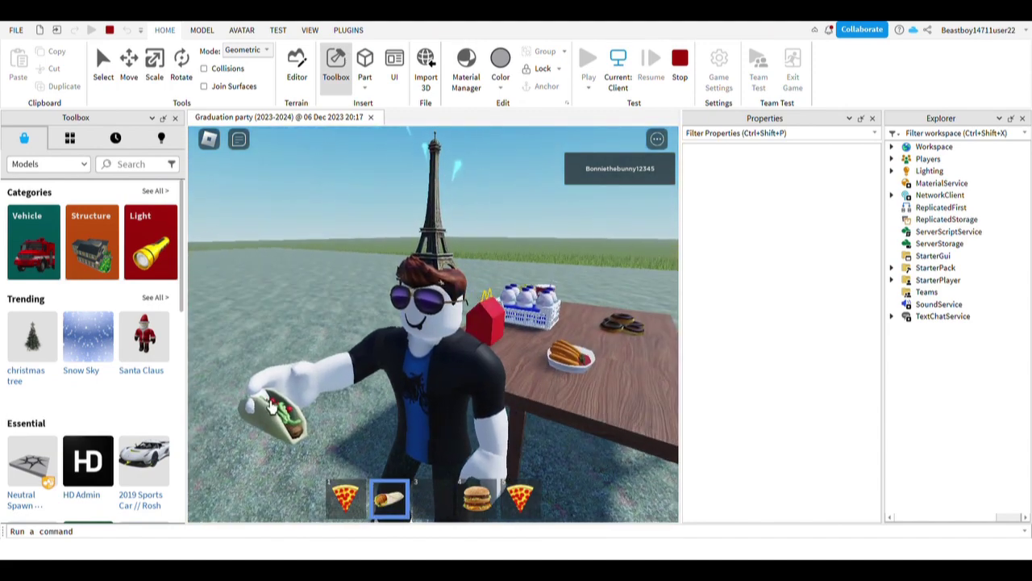
pyautogui.click(367, 434)
pyautogui.moveTo(367, 435); pyautogui.dragTo(372, 432, button='right')
pyautogui.click(372, 432)
# Walk the avatar back to the vending machine, switching to the bottled drink on the way.
pyautogui.press('w')
pyautogui.press('3')
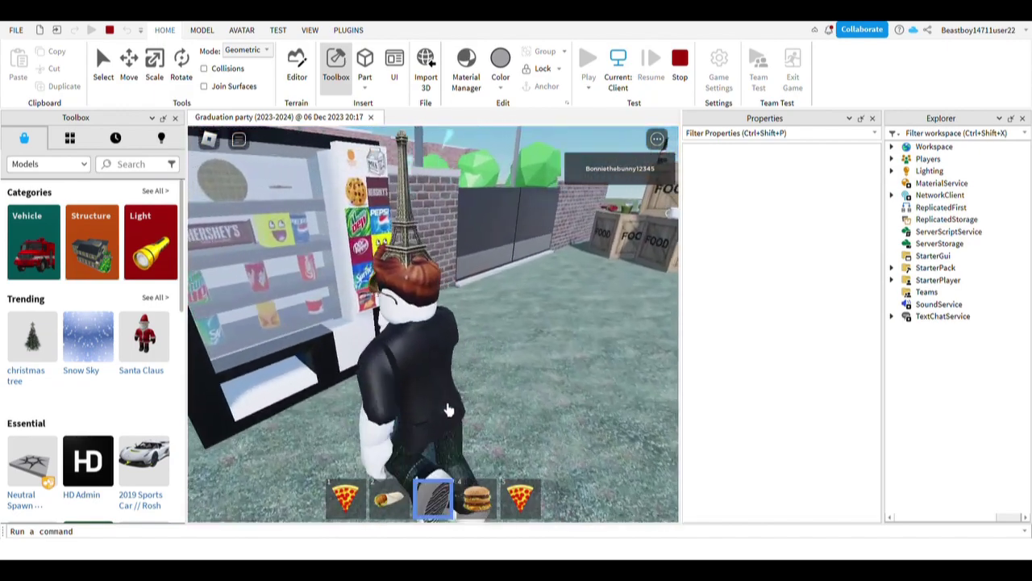
pyautogui.moveTo(487, 415); pyautogui.dragTo(486, 414, button='right')
pyautogui.press('w')
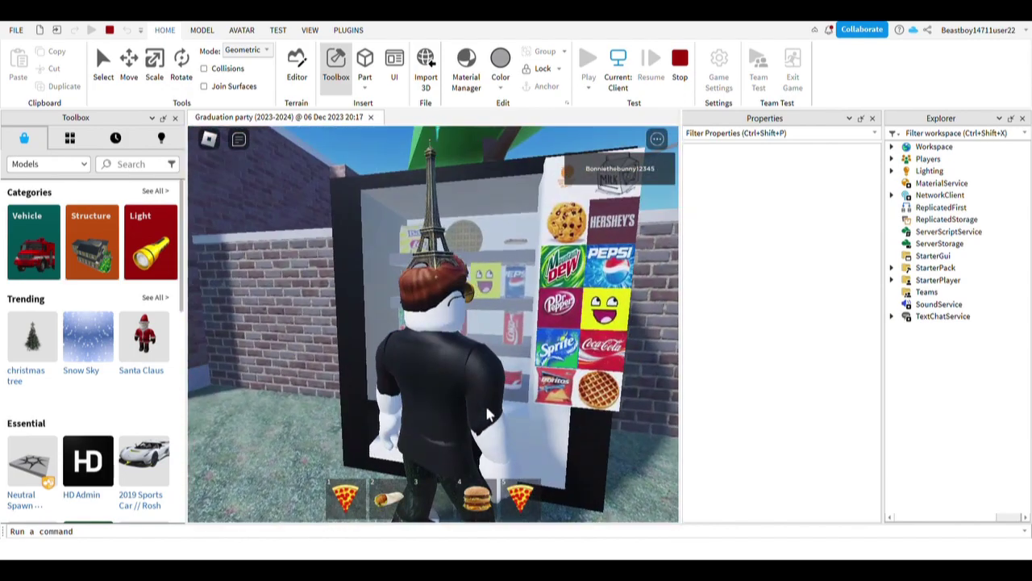
pyautogui.press('s')
pyautogui.press('w')
# Inspect the upper vending machine choices in first-person view, jumping to see them better.
pyautogui.scroll(5, 536, 434)
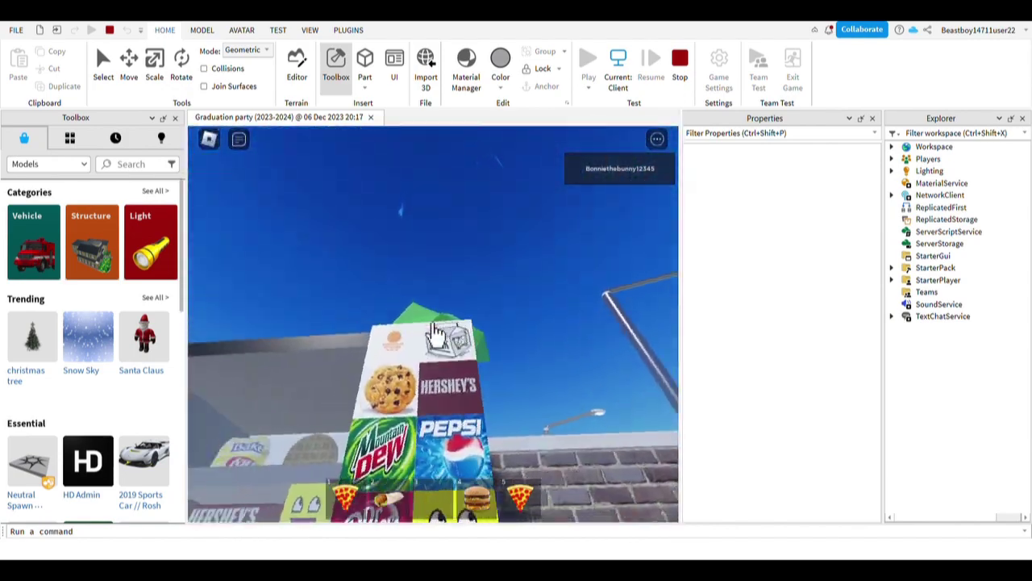
pyautogui.press('w')
pyautogui.press('space')
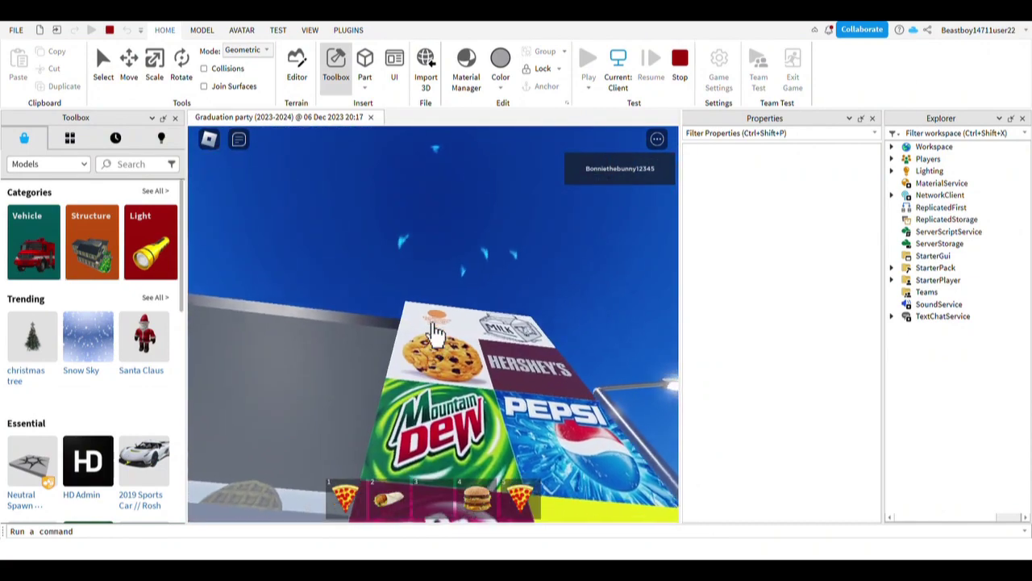
pyautogui.scroll(-5, 436, 331)
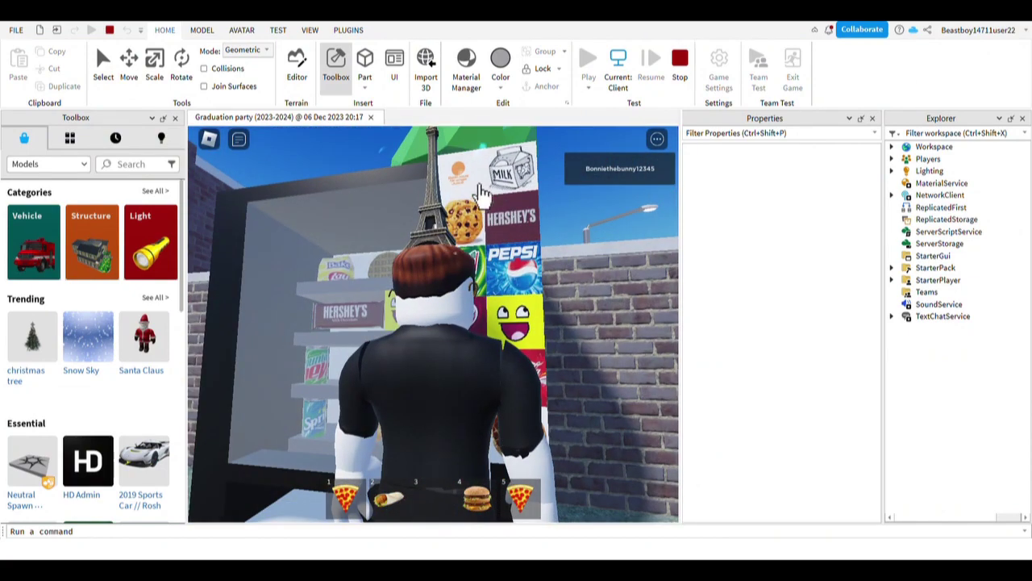
# Select the orange-logo choice above the cookie on the vending machine and move the avatar around in front of it.
pyautogui.click(469, 169)
pyautogui.press('s')
pyautogui.moveTo(490, 300); pyautogui.dragTo(506, 315, button='right')
pyautogui.press('w')
pyautogui.press('s')
pyautogui.press('w')
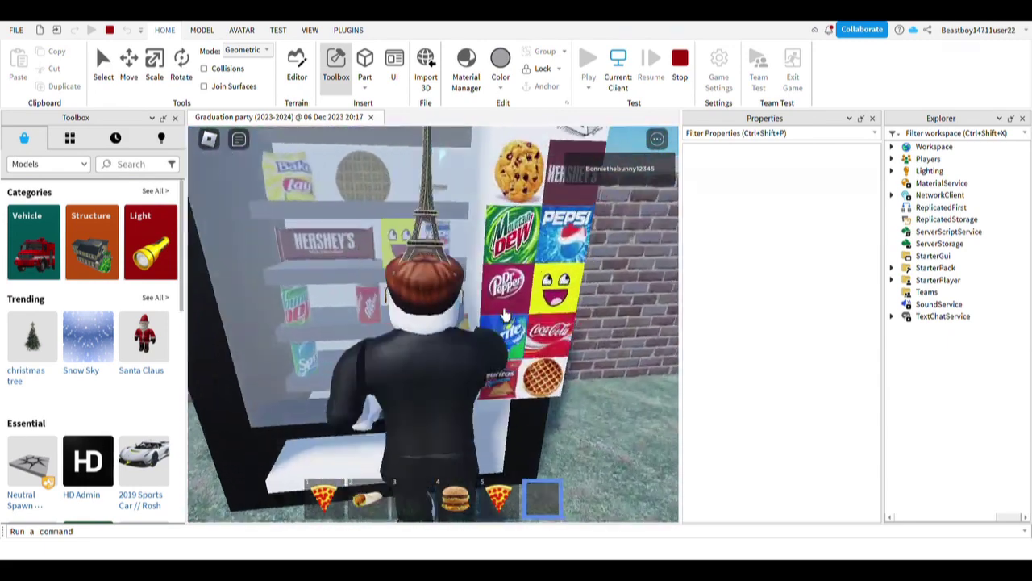
# Put away the held item, open the backpack, and store the second pizza, the newest vending item and the burger in it.
pyautogui.press('6')
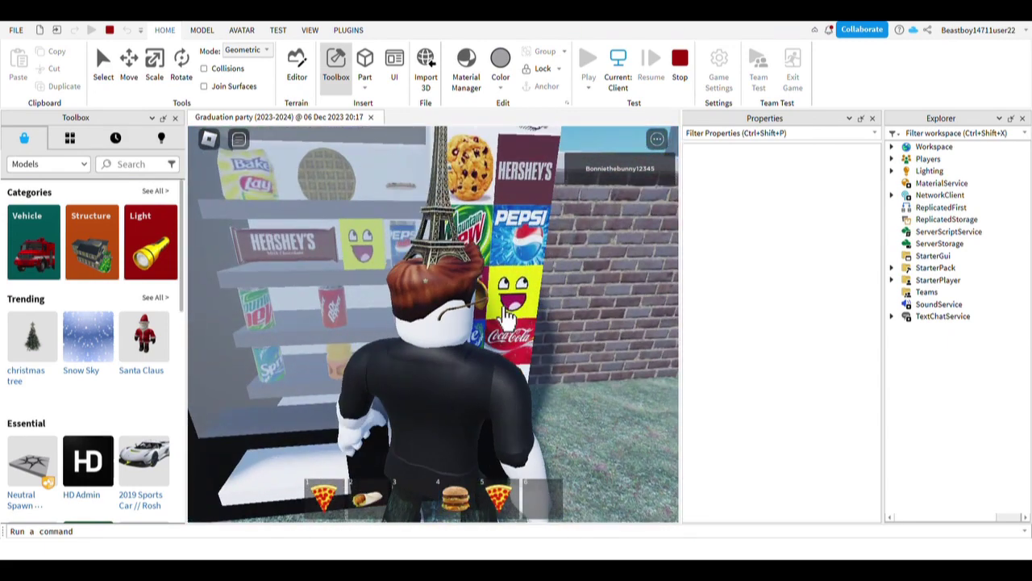
pyautogui.press('`')
pyautogui.moveTo(412, 500); pyautogui.dragTo(234, 305)
pyautogui.moveTo(447, 502); pyautogui.dragTo(279, 307)
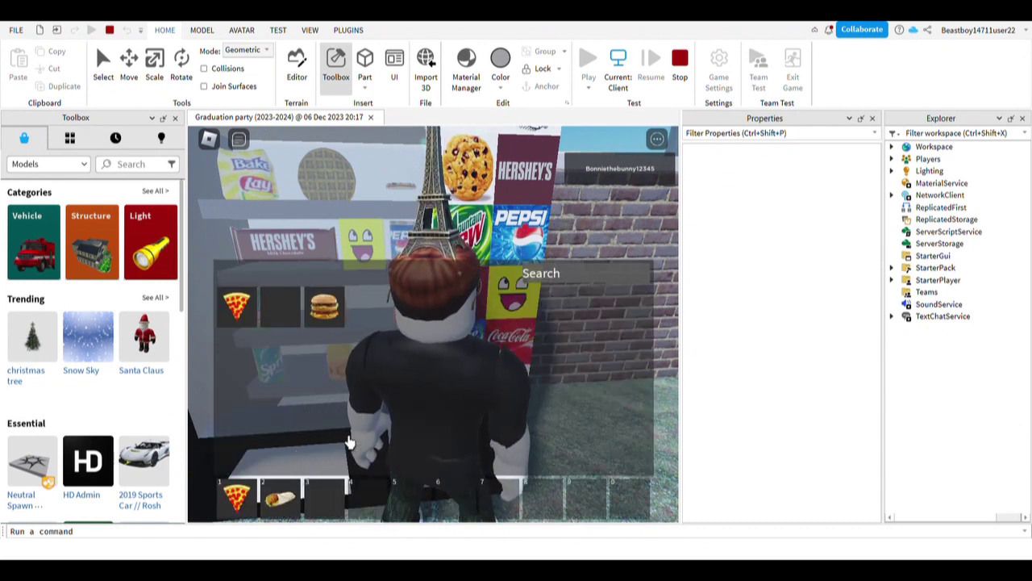
# Store the burrito and the remaining pizza from the hotbar in the backpack and close the backpack.
pyautogui.moveTo(279, 501); pyautogui.dragTo(270, 456)
pyautogui.moveTo(236, 496); pyautogui.dragTo(257, 461)
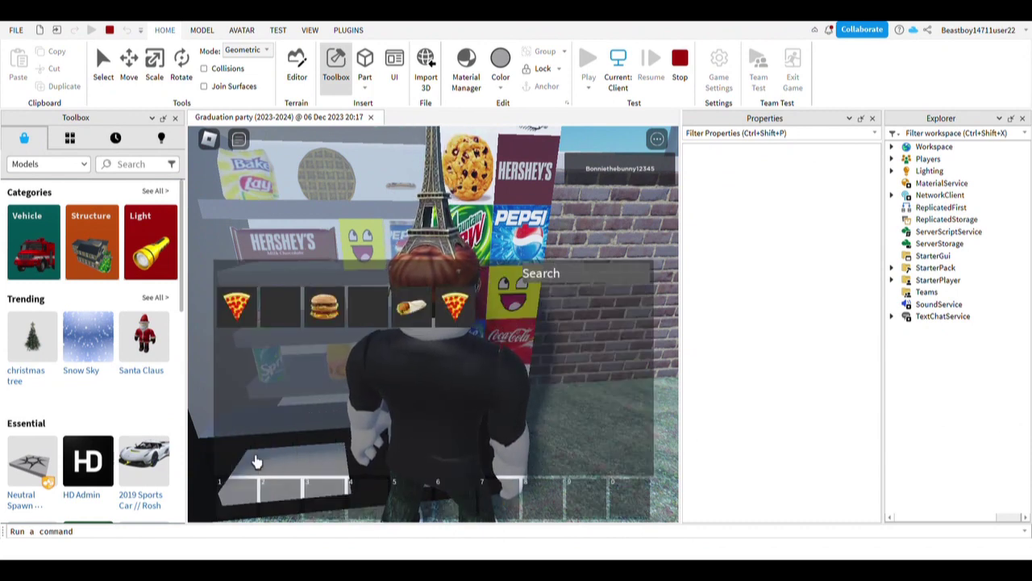
pyautogui.press('`')
# Position the avatar in front of the vending machine's choices and select the yellow smiley-face snack.
pyautogui.moveTo(515, 441); pyautogui.dragTo(513, 434, button='right')
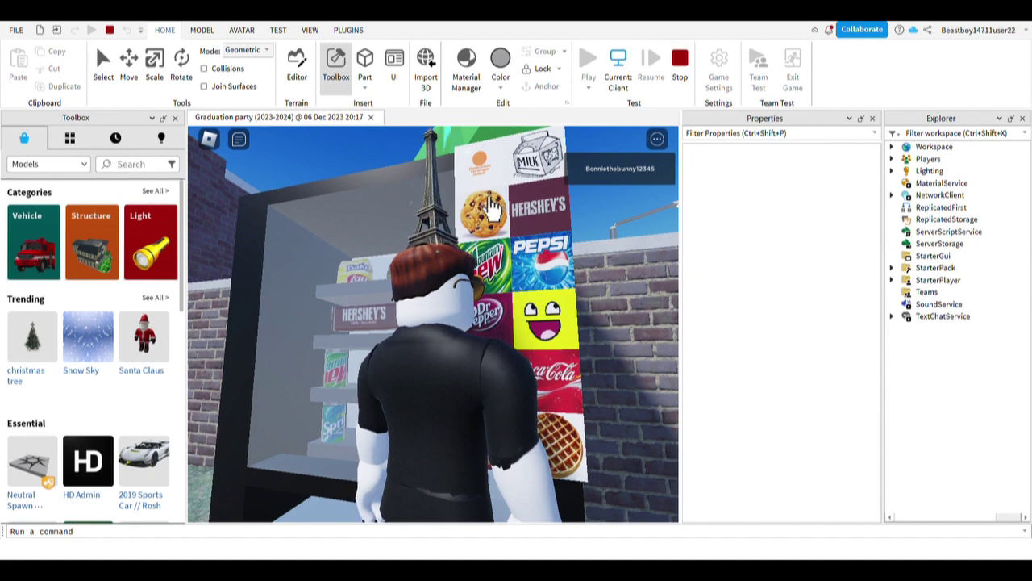
pyautogui.press('a')
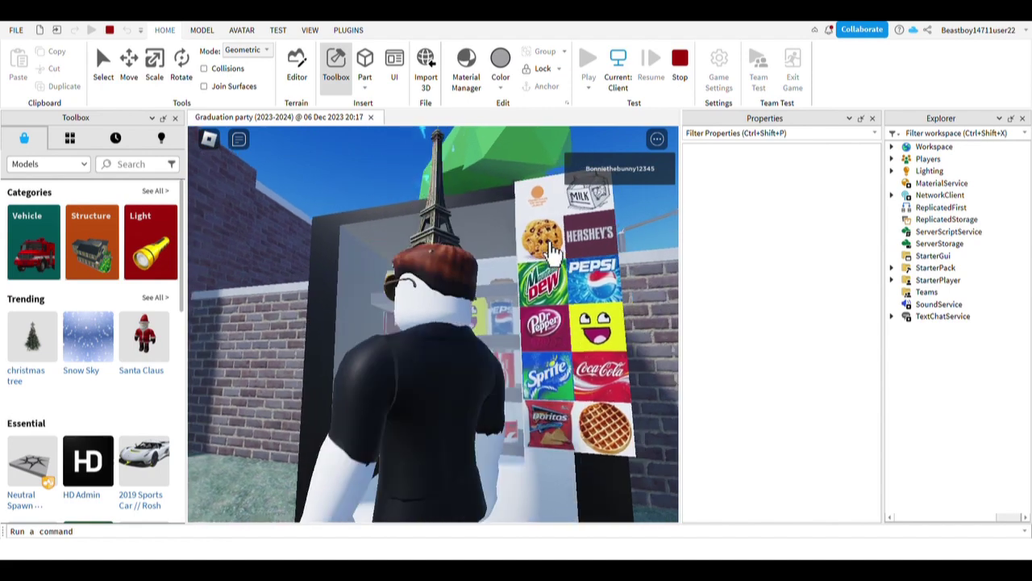
pyautogui.press('w')
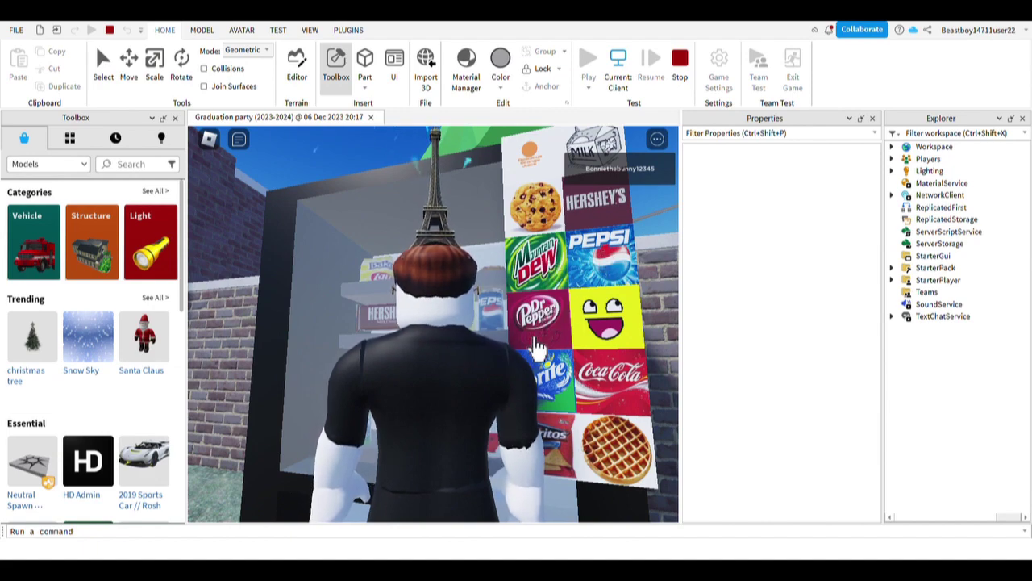
pyautogui.click(592, 317)
# Walk the avatar away from the vending machine to the food crates while carrying the snack.
pyautogui.press('s')
pyautogui.moveTo(437, 342); pyautogui.dragTo(442, 351, button='right')
pyautogui.press('w')
pyautogui.press('s')
pyautogui.press('w')
pyautogui.press('w')
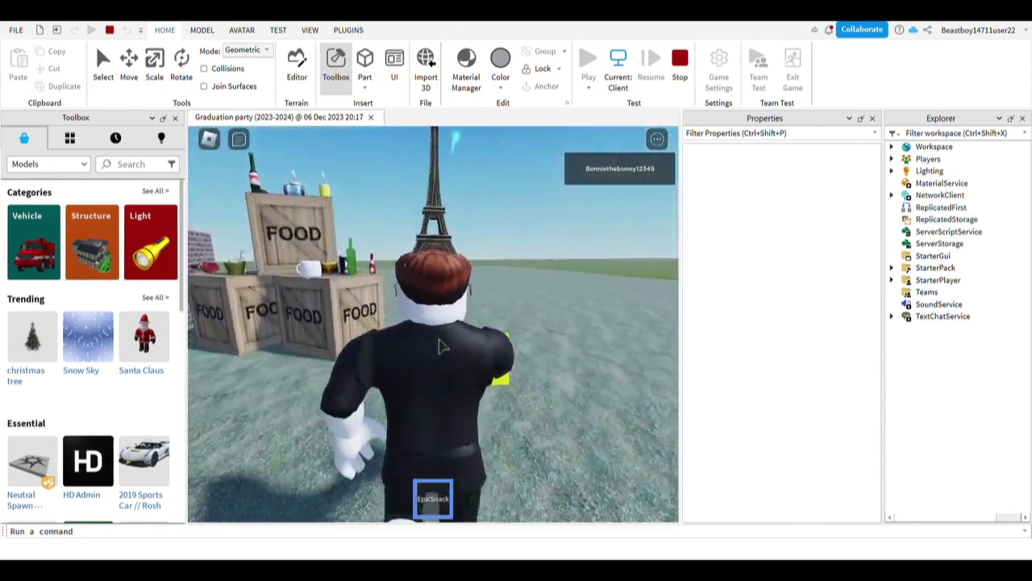
# Check the backpack beside the food crates, trying out the item between the burger and the burrito in the avatar's hand.
pyautogui.press('`')
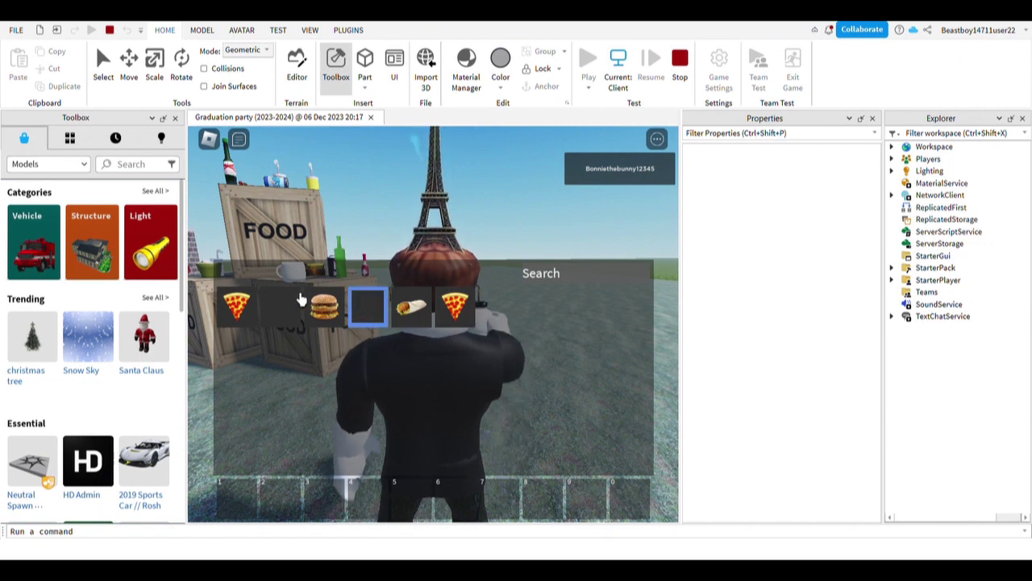
pyautogui.press('`')
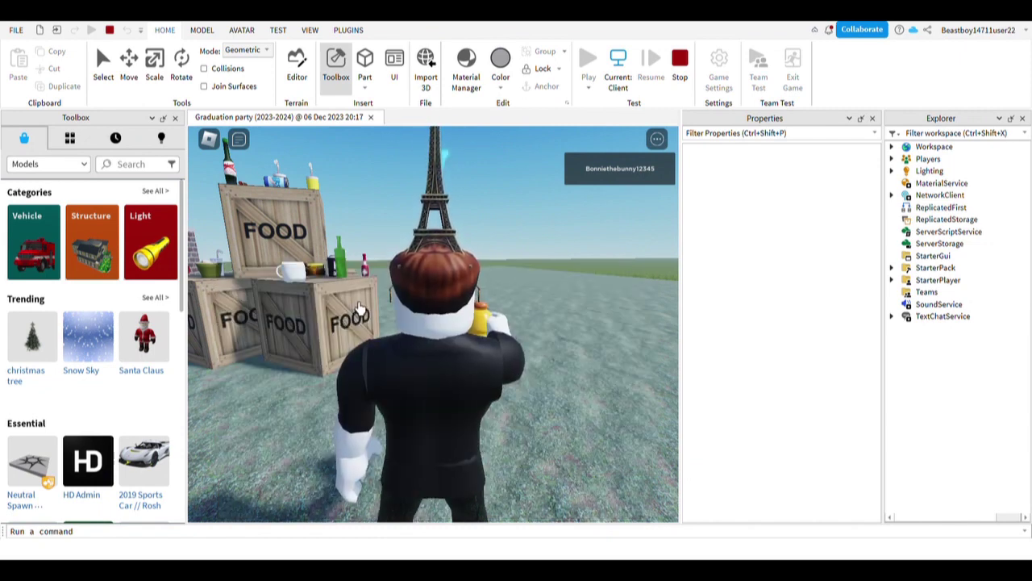
pyautogui.press('`')
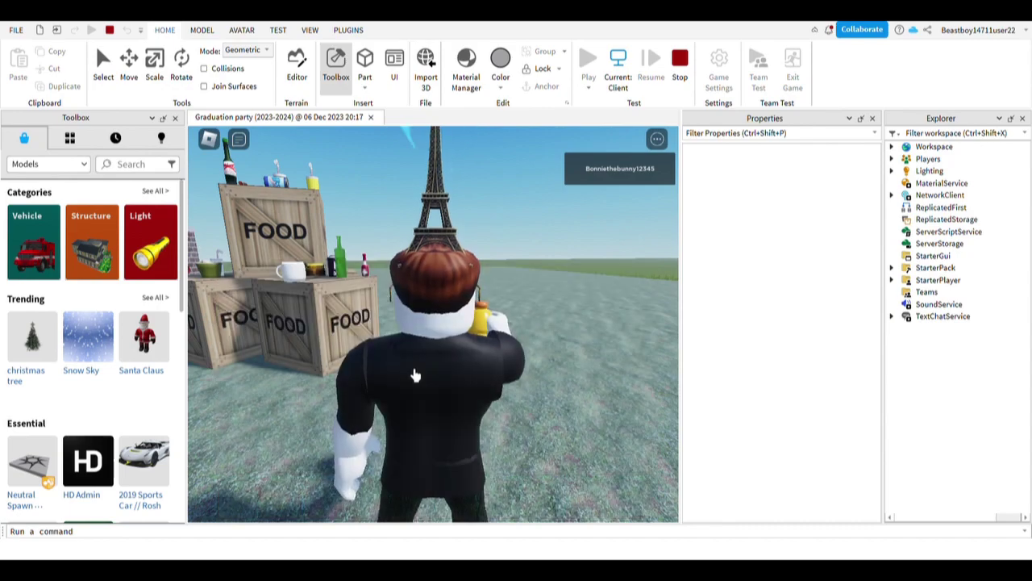
pyautogui.press('`')
pyautogui.press('`')
# Jump the avatar onto the food crates and walk off them across the grounds.
pyautogui.moveTo(416, 306); pyautogui.dragTo(417, 306, button='right')
pyautogui.press('w')
pyautogui.press('space')
pyautogui.press('w')
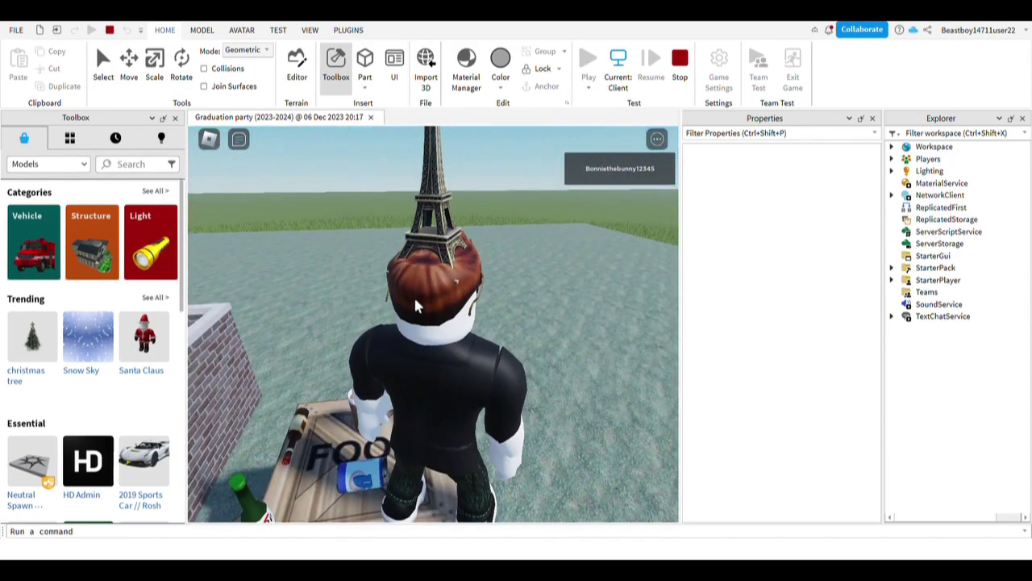
pyautogui.press('w')
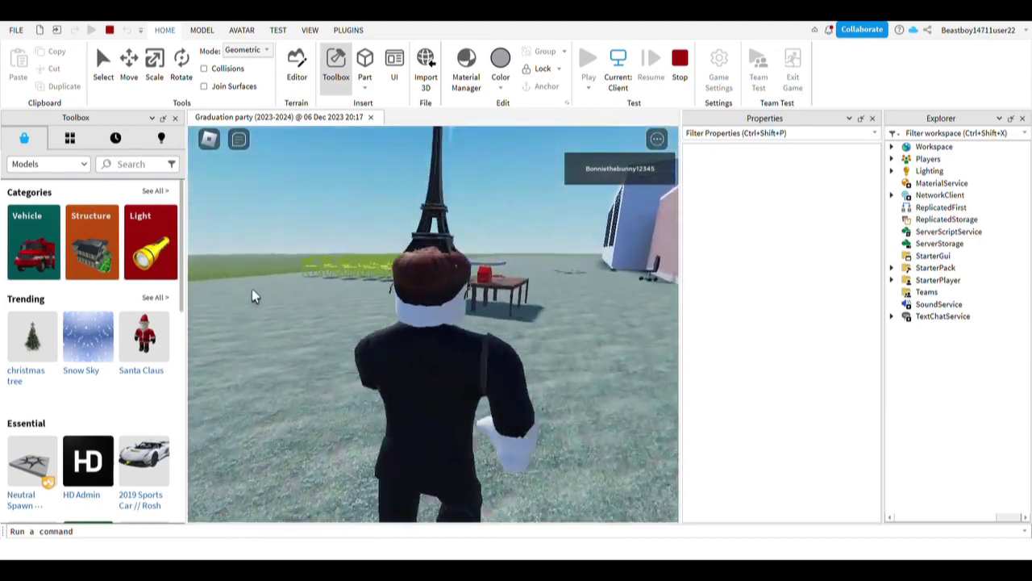
# Walk the avatar back to the vending machine and view its lower choices in first person.
pyautogui.press('w')
pyautogui.moveTo(415, 265); pyautogui.dragTo(418, 265, button='right')
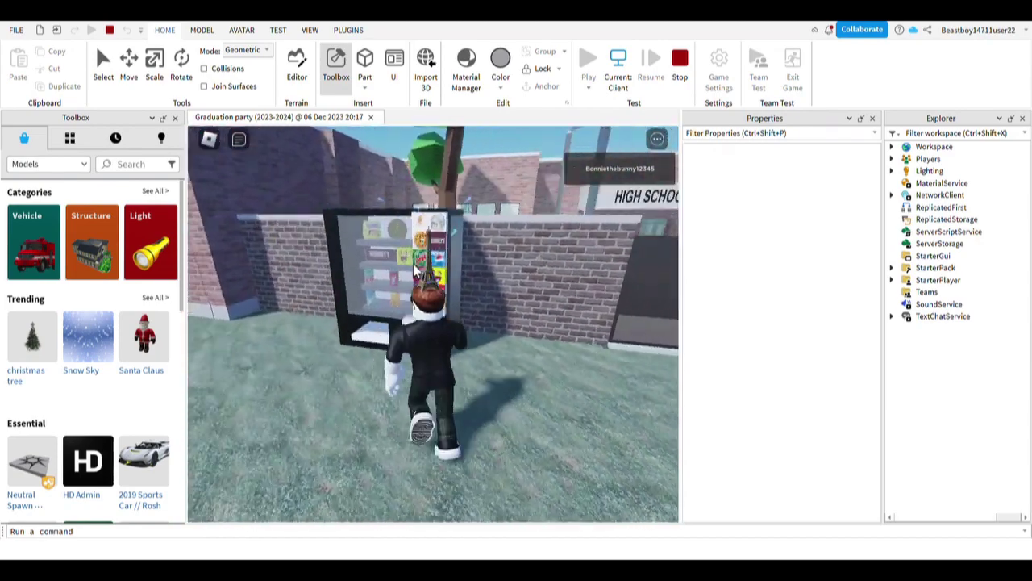
pyautogui.scroll(5, 455, 284)
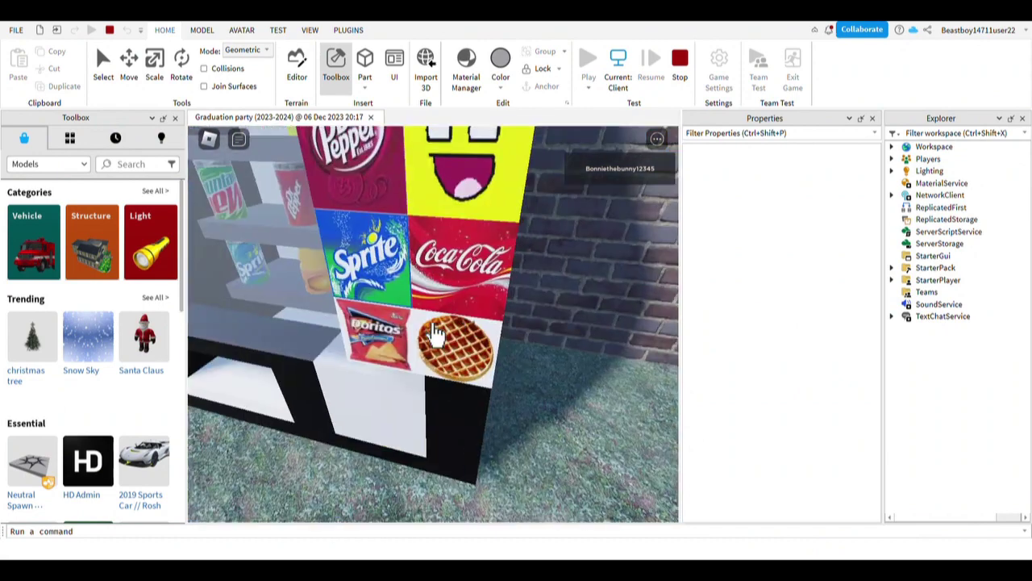